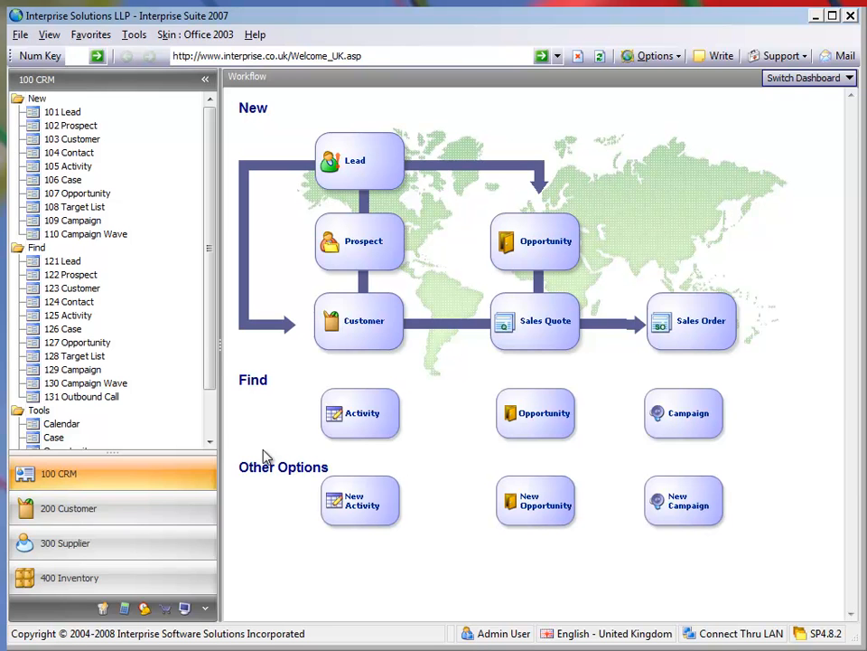
Open the Price Importer from the setup utilities of the Inventory module.
{"action": "scroll", "coordinate": [214, 397], "scroll_direction": "down", "scroll_amount": 2}
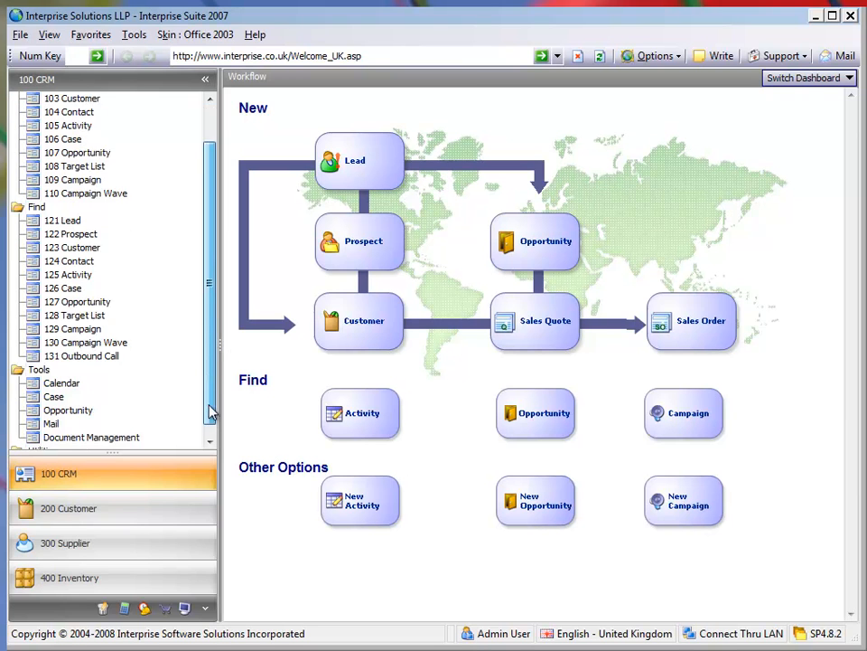
{"action": "left_click", "coordinate": [92, 547]}
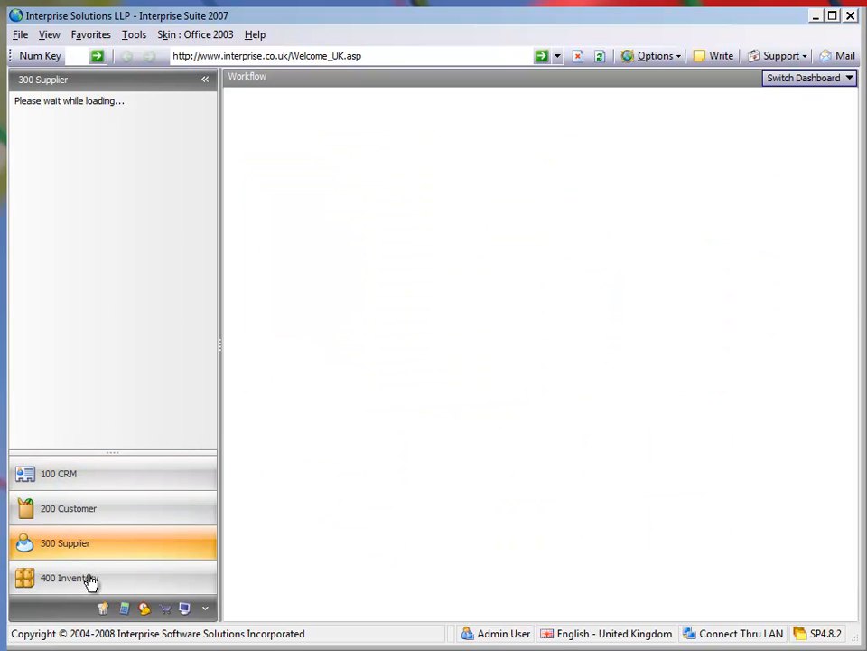
{"action": "left_click", "coordinate": [95, 579]}
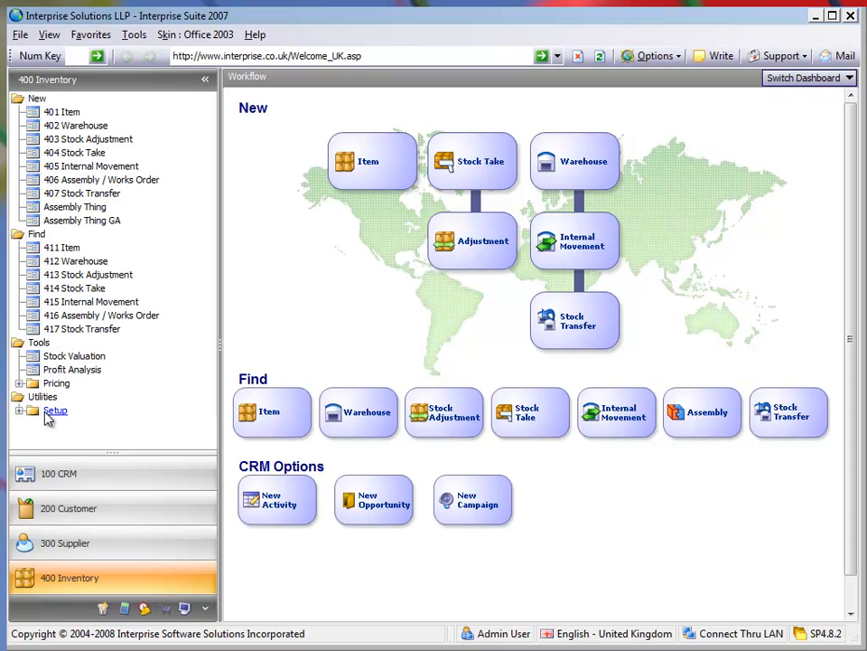
{"action": "double_click", "coordinate": [45, 412]}
{"action": "left_click", "coordinate": [94, 438]}
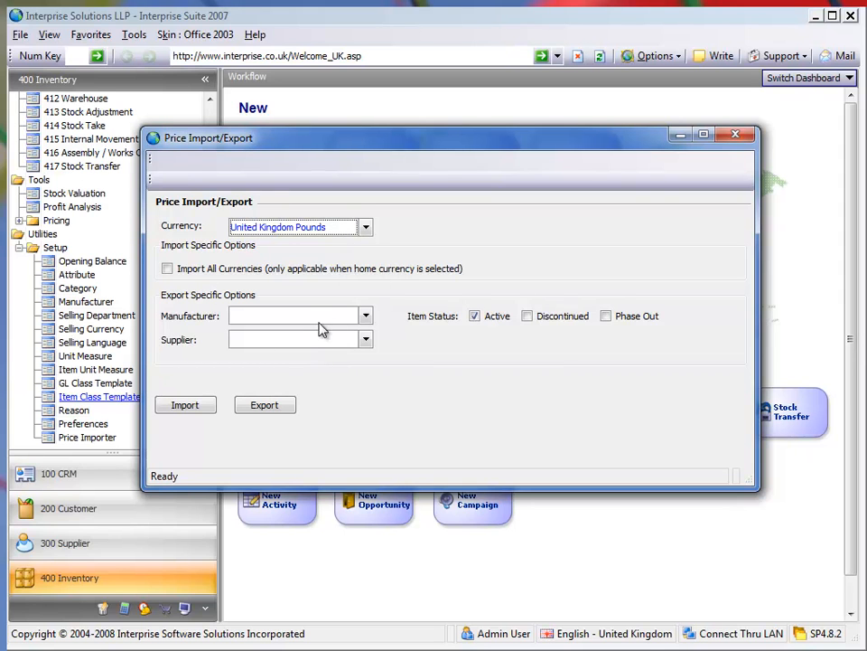
Export prices with only Description, Supplier Name, Supplier Part Code, Supplier Cost Price, Wholesale Price and Retail Price as columns.
{"action": "left_click", "coordinate": [265, 407]}
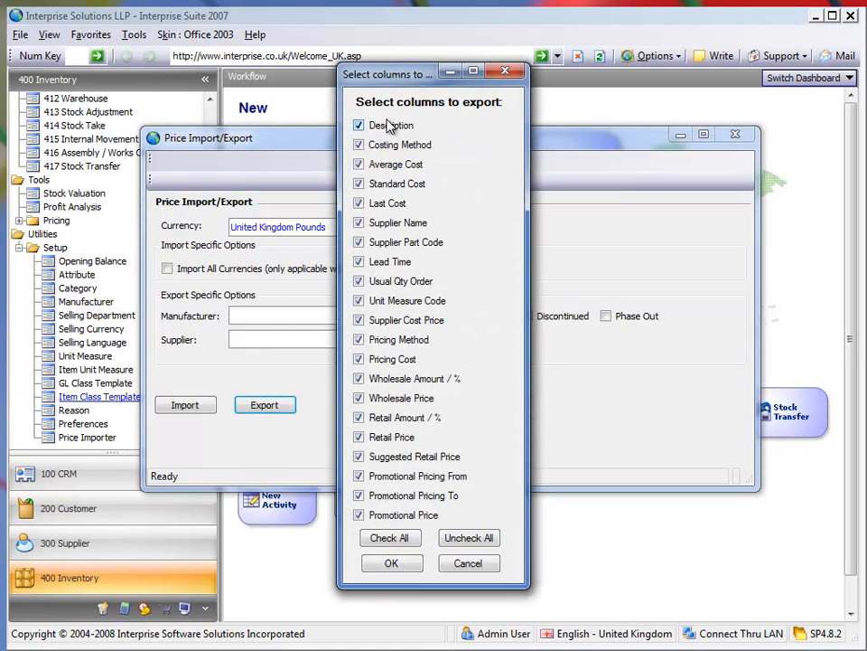
{"action": "left_click", "coordinate": [470, 540]}
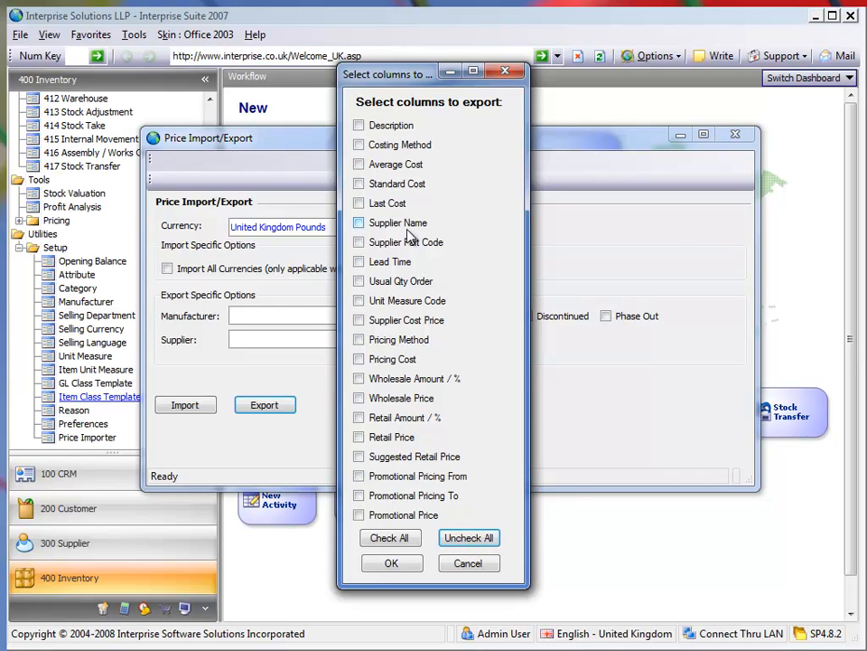
{"action": "left_click", "coordinate": [358, 126]}
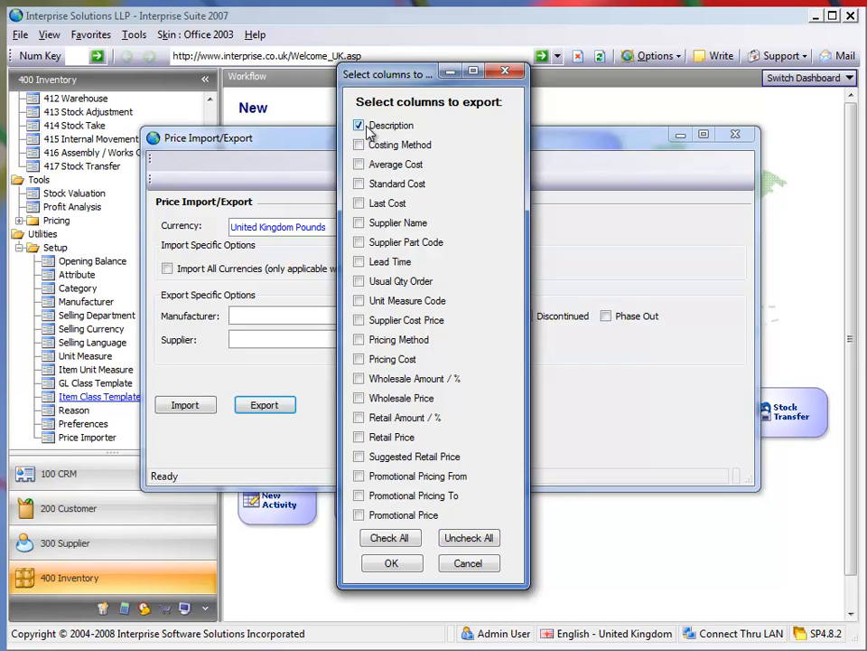
{"action": "left_click", "coordinate": [359, 223]}
{"action": "left_click", "coordinate": [360, 242]}
{"action": "left_click", "coordinate": [360, 321]}
{"action": "left_click", "coordinate": [361, 398]}
{"action": "left_click", "coordinate": [361, 437]}
{"action": "left_click", "coordinate": [397, 563]}
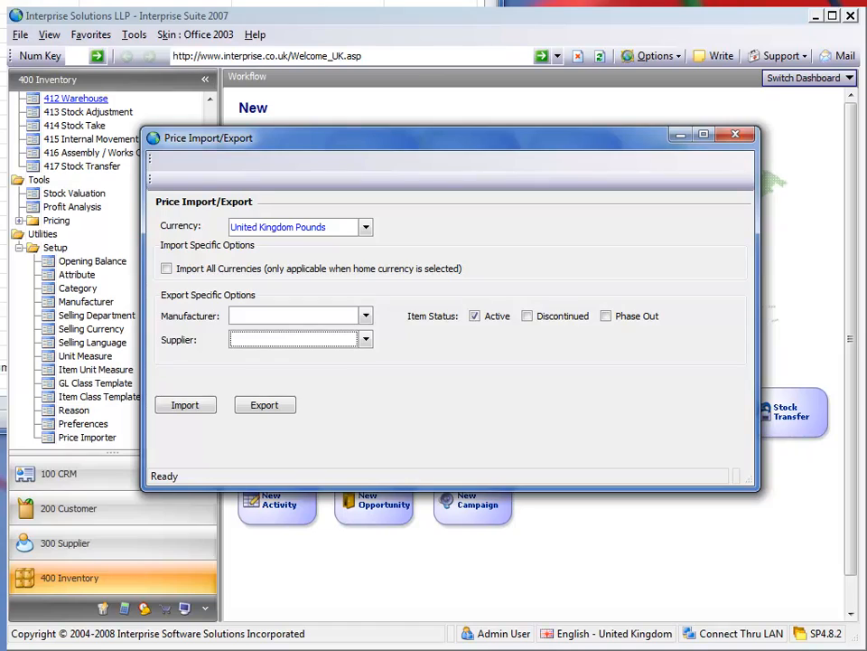
Switch to the exported Excel workbook and review the exported columns along the 100 Frame row.
{"action": "left_click_drag", "start_coordinate": [222, 0], "coordinate": [573, 31]}
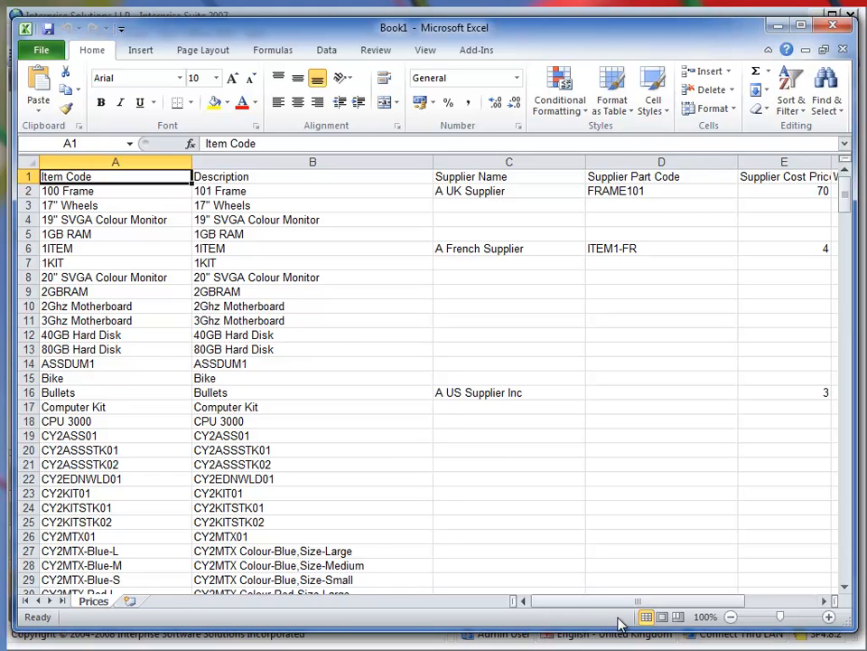
{"action": "left_click", "coordinate": [141, 192]}
{"action": "key", "text": "Right"}
{"action": "key", "text": "Right"}
{"action": "key", "text": "Right"}
{"action": "key", "text": "Right"}
{"action": "key", "text": "Right"}
{"action": "key", "text": "Right"}
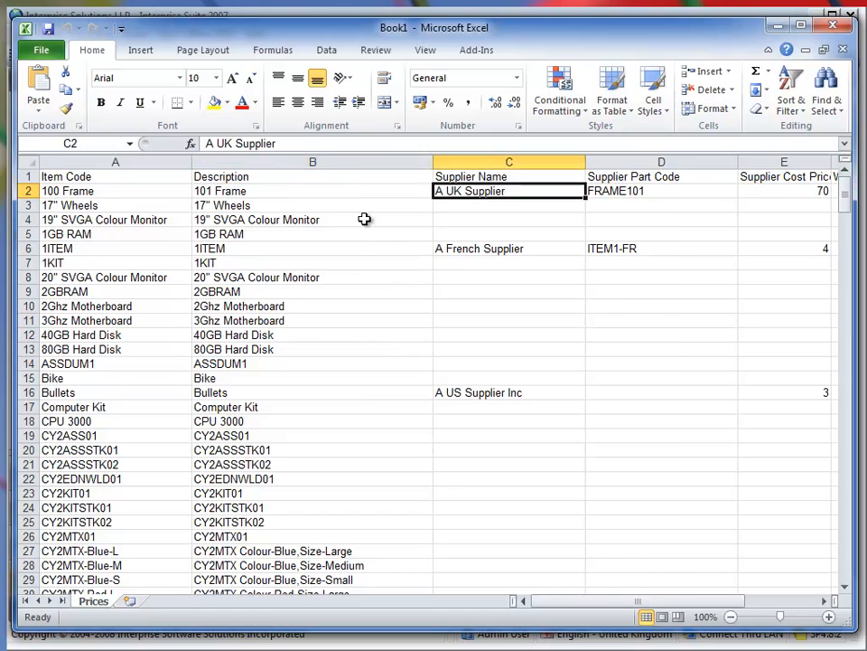
{"action": "key", "text": "Left"}
{"action": "key", "text": "Left"}
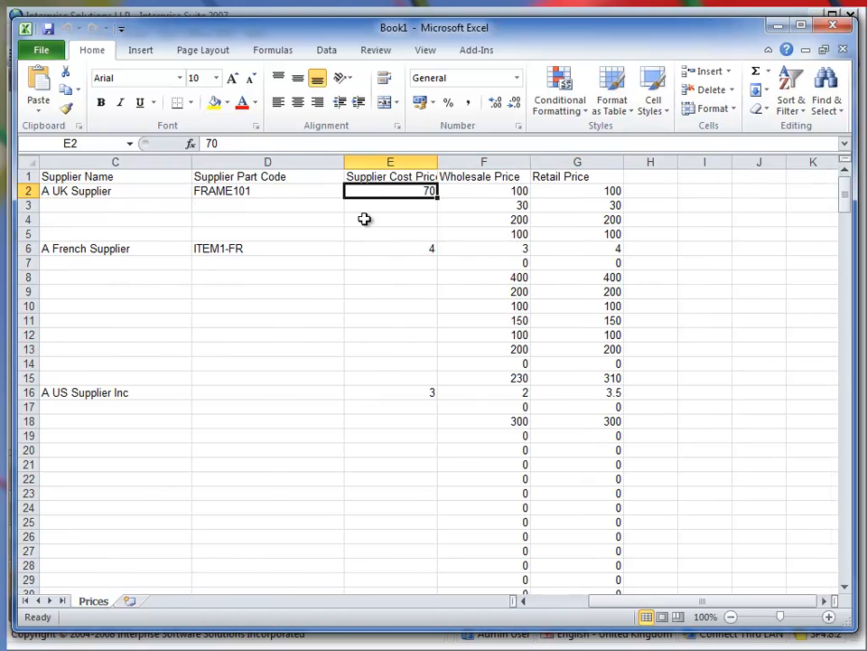
{"action": "scroll", "coordinate": [376, 277], "scroll_direction": "down", "scroll_amount": 1, "text": "ctrl"}
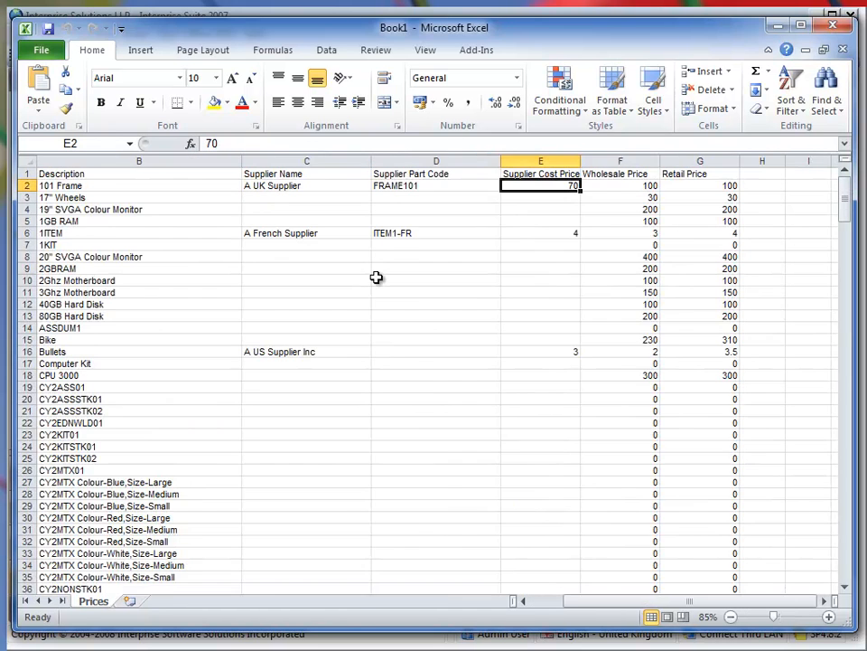
{"action": "left_click", "coordinate": [523, 600]}
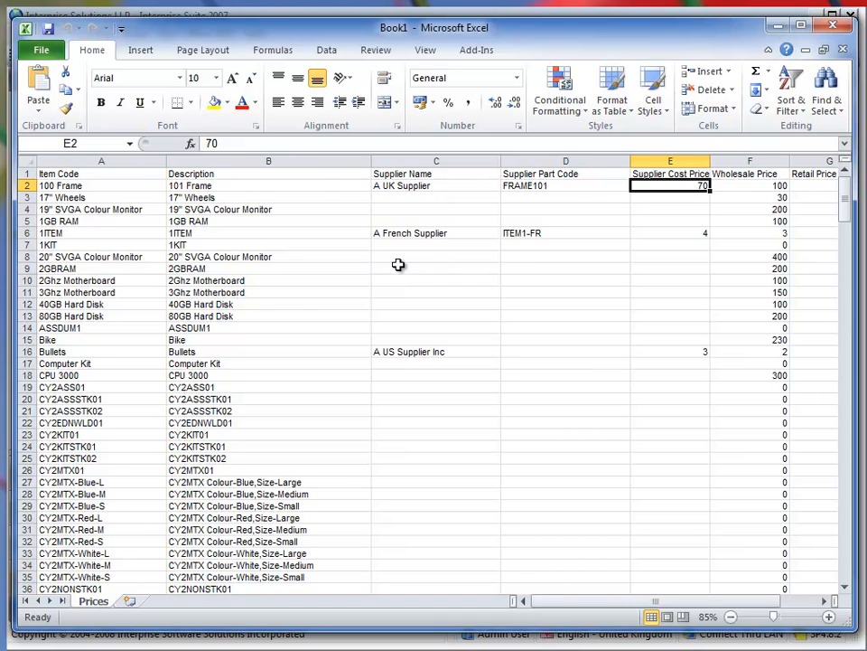
Find the Danger T Shirt rows and compare their supplier names, item codes and description.
{"action": "scroll", "coordinate": [405, 248], "scroll_direction": "down", "scroll_amount": 1}
{"action": "scroll", "coordinate": [405, 248], "scroll_direction": "down", "scroll_amount": 13}
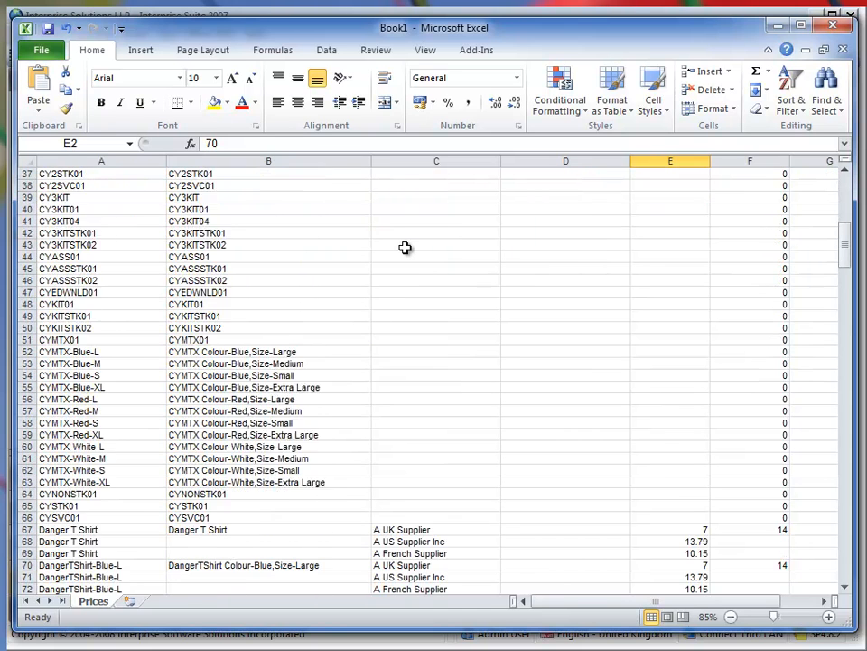
{"action": "scroll", "coordinate": [405, 248], "scroll_direction": "down", "scroll_amount": 4}
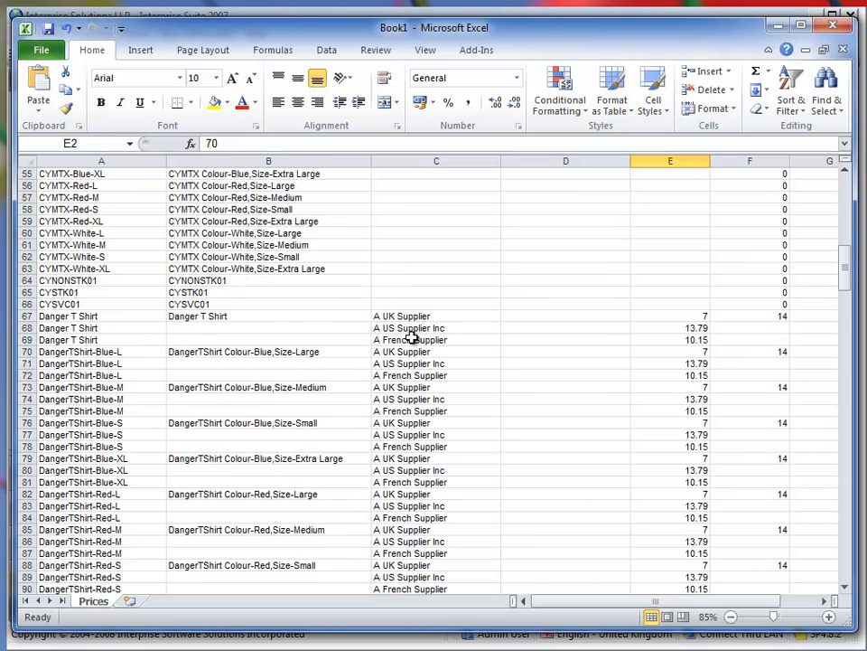
{"action": "left_click", "coordinate": [382, 318]}
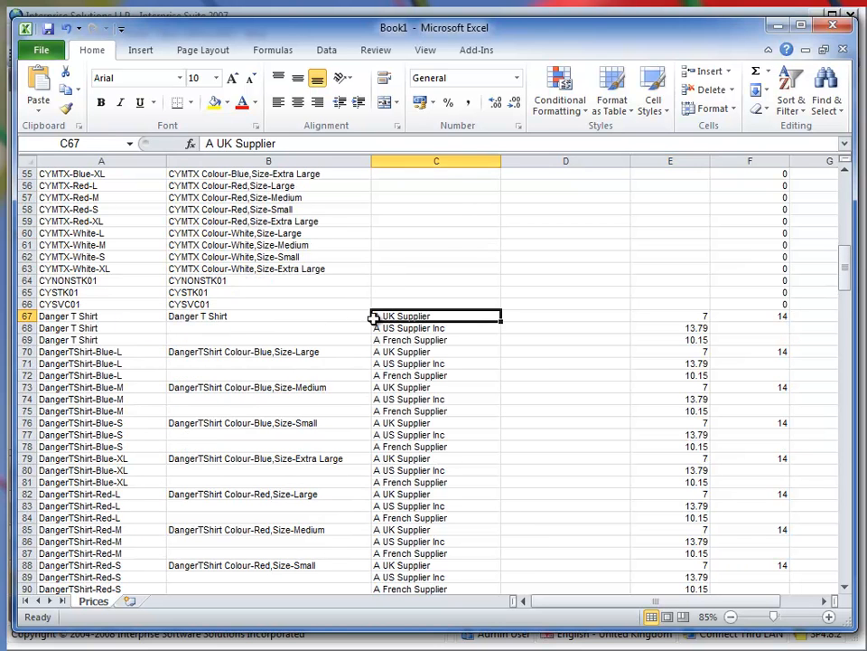
{"action": "left_click", "coordinate": [421, 329]}
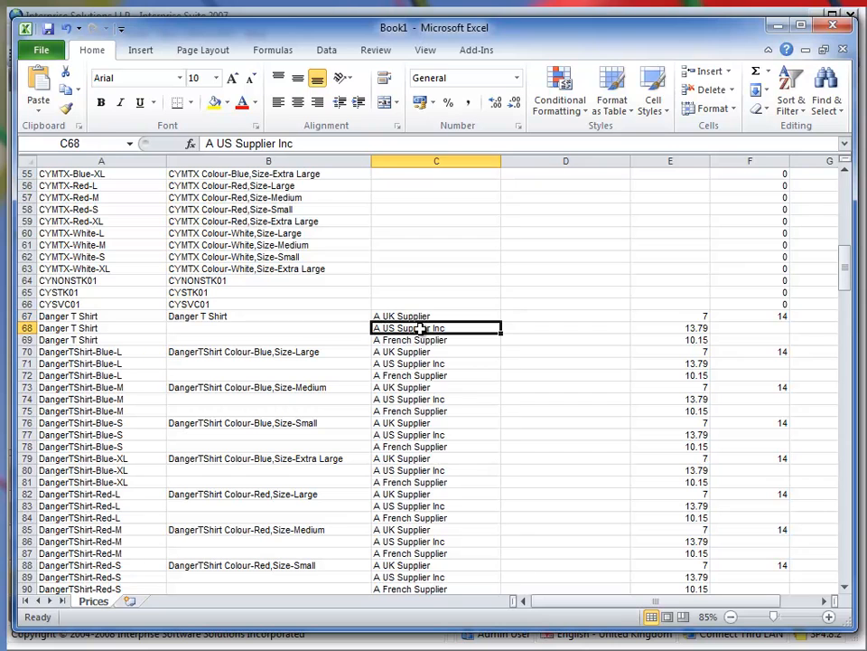
{"action": "left_click", "coordinate": [96, 317]}
{"action": "left_click", "coordinate": [96, 327]}
{"action": "left_click", "coordinate": [100, 319]}
{"action": "left_click", "coordinate": [98, 327]}
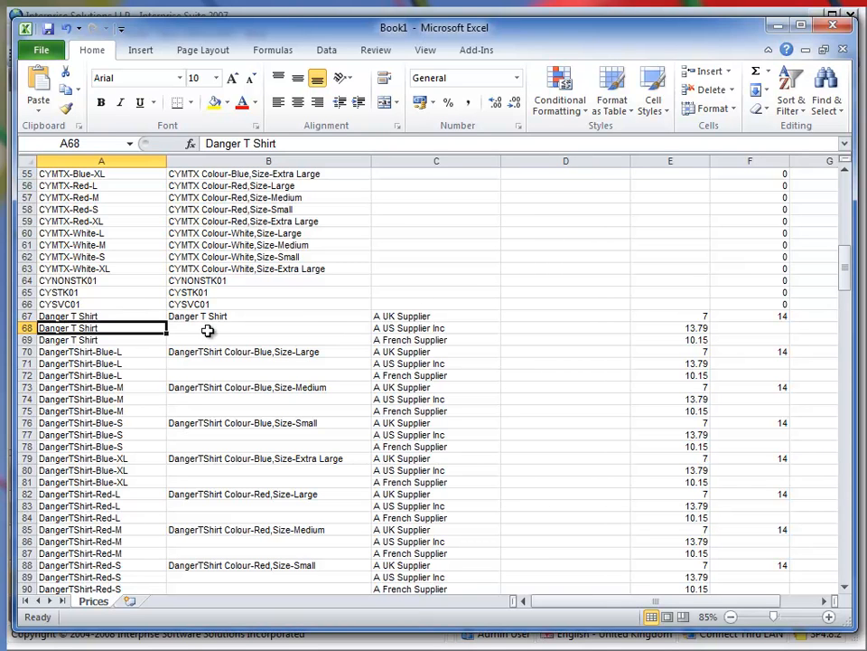
{"action": "left_click", "coordinate": [123, 316]}
{"action": "left_click", "coordinate": [207, 315]}
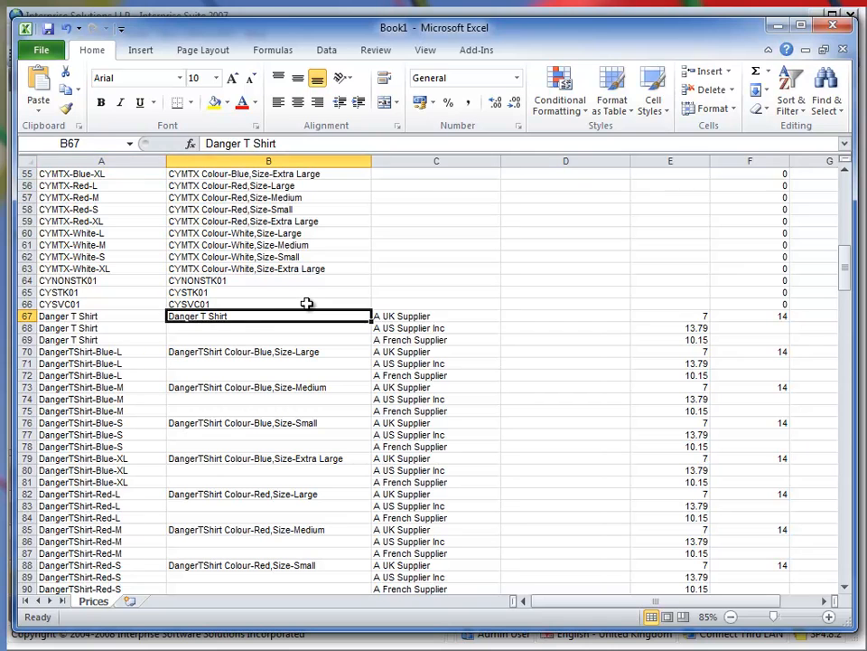
Examine how the Danger T Shirt's UK and US supplier rows differ across description, part code, cost and price columns.
{"action": "key", "text": "Right"}
{"action": "key", "text": "Right"}
{"action": "key", "text": "Right"}
{"action": "key", "text": "Left"}
{"action": "key", "text": "Left"}
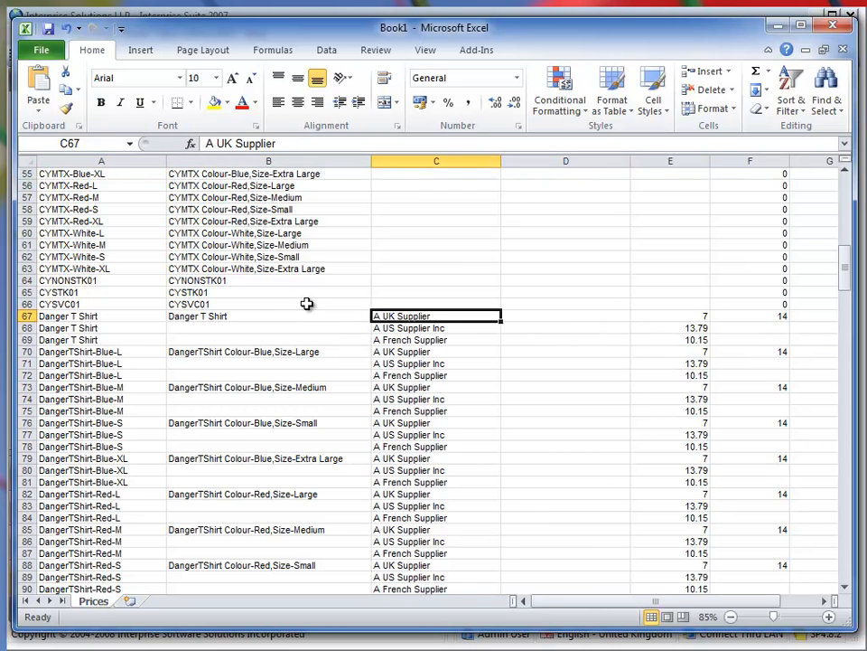
{"action": "key", "text": "Down"}
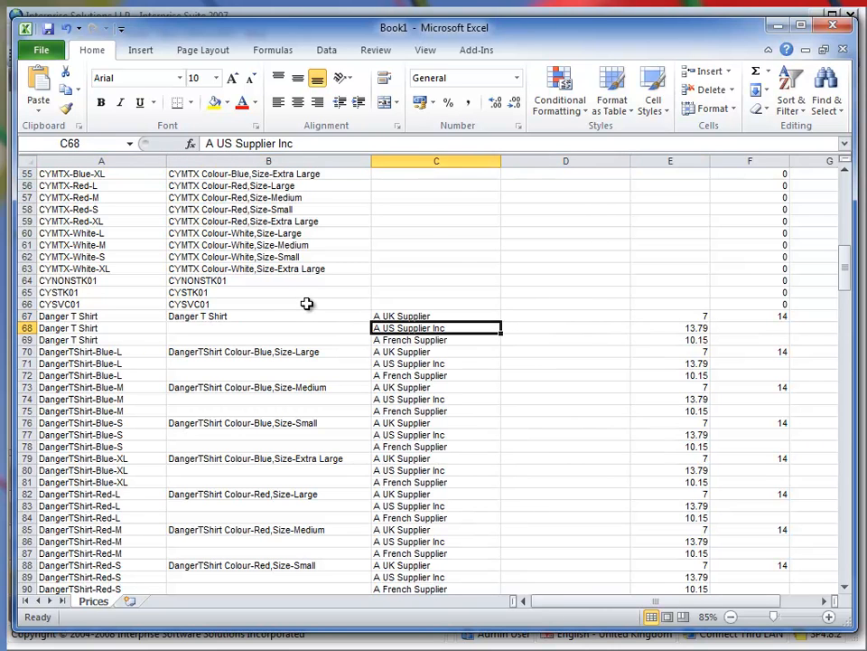
{"action": "key", "text": "Left"}
{"action": "key", "text": "Left"}
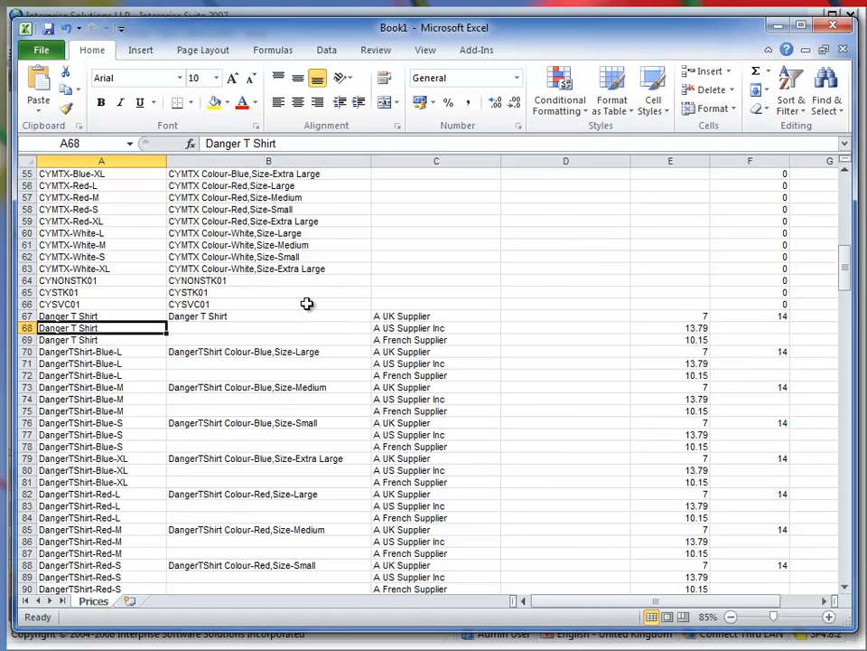
{"action": "key", "text": "Right"}
{"action": "key", "text": "Right"}
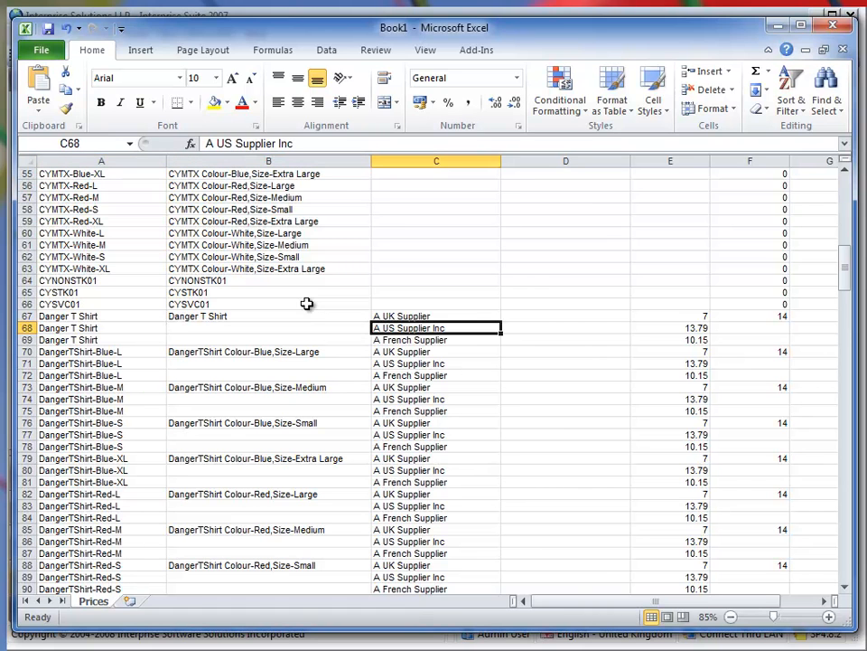
{"action": "key", "text": "Right"}
{"action": "key", "text": "Right"}
{"action": "key", "text": "Right"}
{"action": "key", "text": "Right"}
{"action": "key", "text": "Right"}
{"action": "key", "text": "Right"}
{"action": "key", "text": "Right"}
{"action": "key", "text": "Right"}
{"action": "key", "text": "Left"}
{"action": "key", "text": "Left"}
{"action": "key", "text": "Left"}
{"action": "key", "text": "Left"}
{"action": "key", "text": "Left"}
{"action": "key", "text": "Left"}
{"action": "key", "text": "Left"}
{"action": "key", "text": "Left"}
{"action": "key", "text": "Left"}
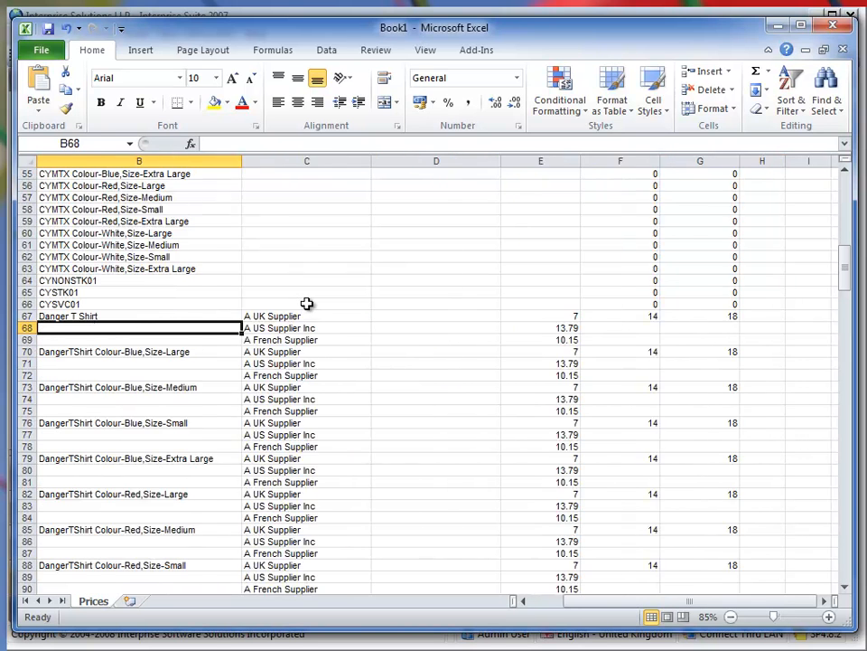
{"action": "key", "text": "Left"}
{"action": "key", "text": "Right"}
{"action": "key", "text": "Right"}
{"action": "key", "text": "Up"}
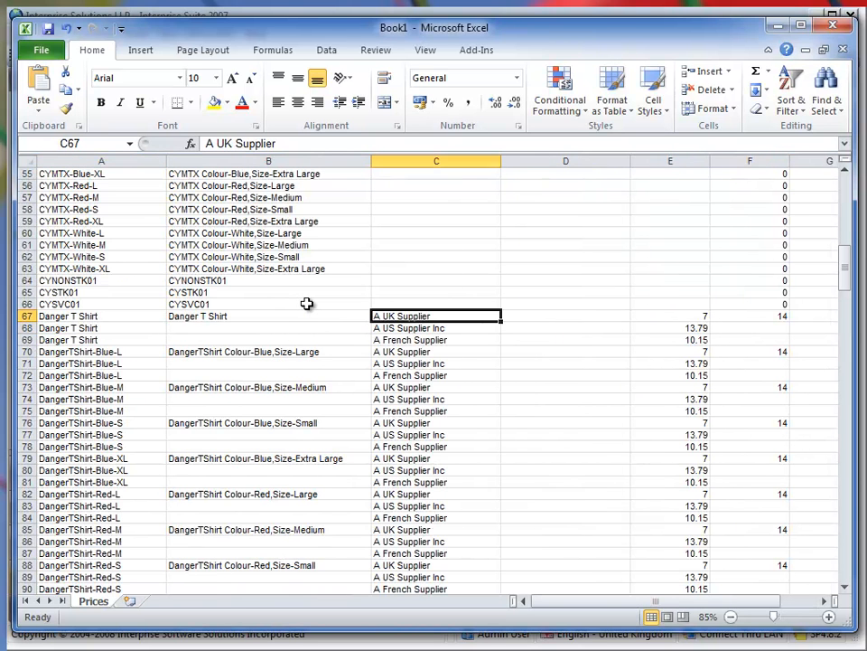
{"action": "key", "text": "Down"}
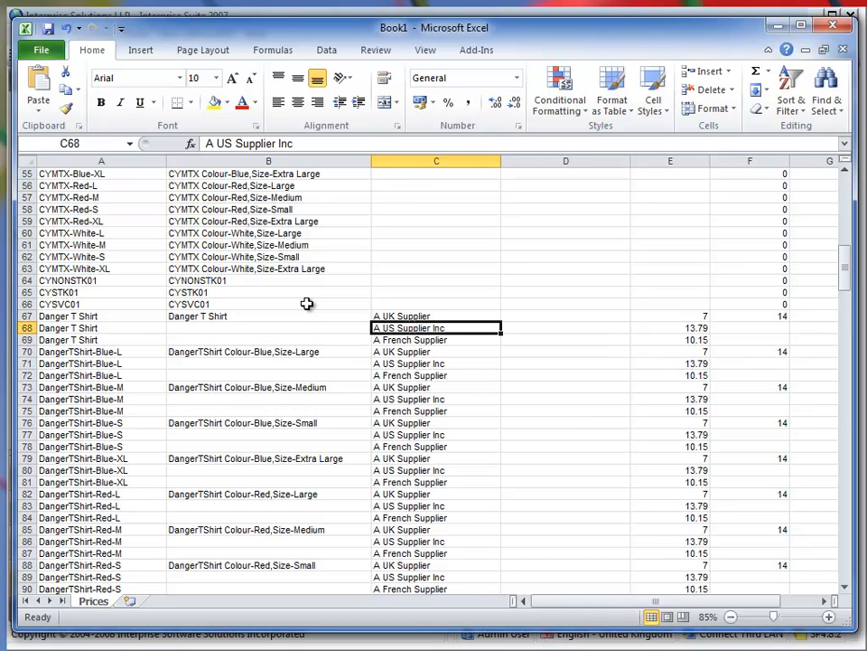
{"action": "mouse_move", "coordinate": [843, 258]}
{"action": "left_mouse_down"}
{"action": "mouse_move", "coordinate": [840, 188]}
{"action": "mouse_move", "coordinate": [843, 271]}
{"action": "left_mouse_up"}
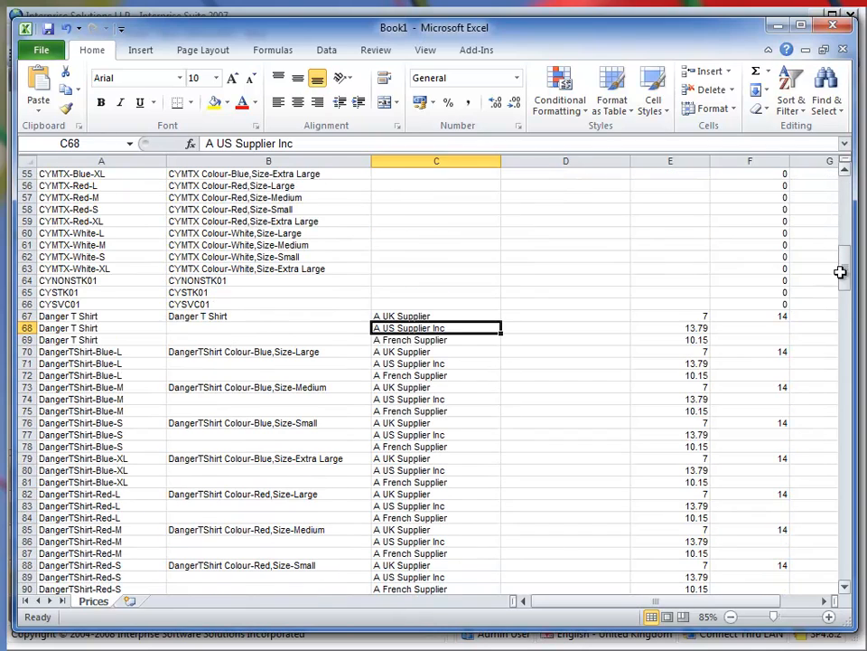
Enter the Danger T Shirt supplier part codes "UK T-Shirt Sup Code" in D67 and "US T-Shirt Sup Code" in D68.
{"action": "key", "text": "Right"}
{"action": "key", "text": "Up"}
{"action": "type", "text": "UK"}
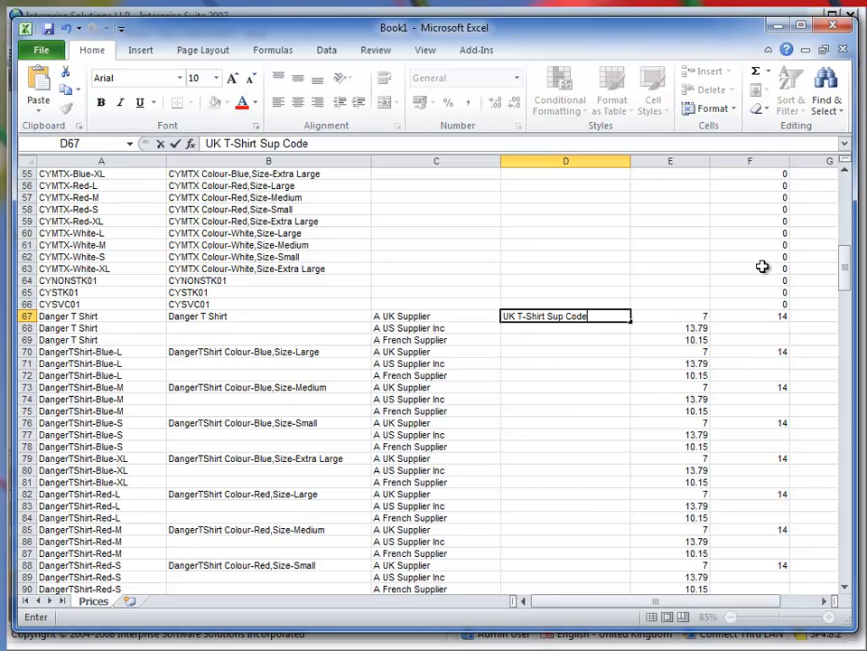
{"action": "key", "text": "Return"}
{"action": "type", "text": "US T-Shirt Sup Code"}
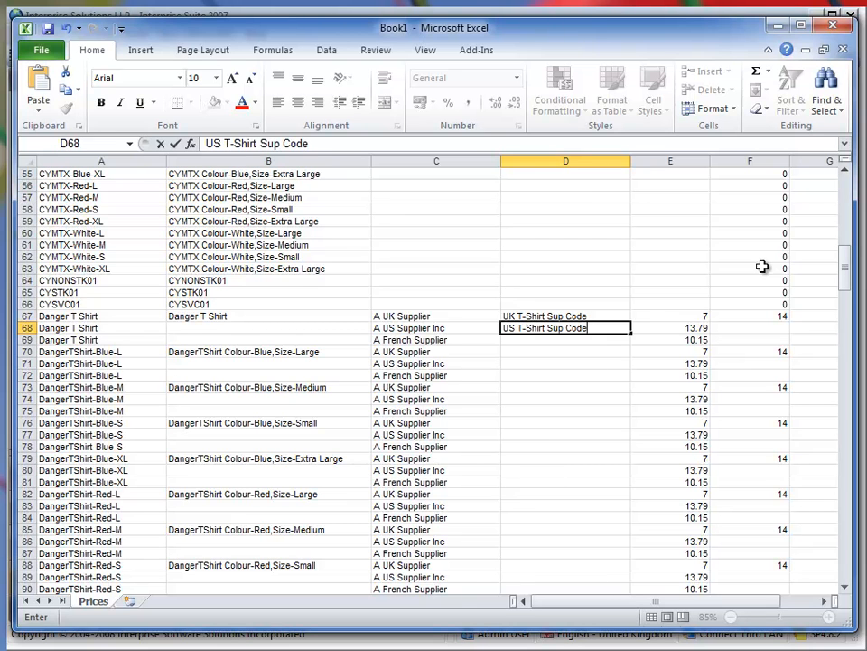
{"action": "key", "text": "Return"}
Set the Danger T Shirt's supplier cost price to 50 for A US Supplier Inc and 8 for A UK Supplier.
{"action": "key", "text": "Up"}
{"action": "key", "text": "Right"}
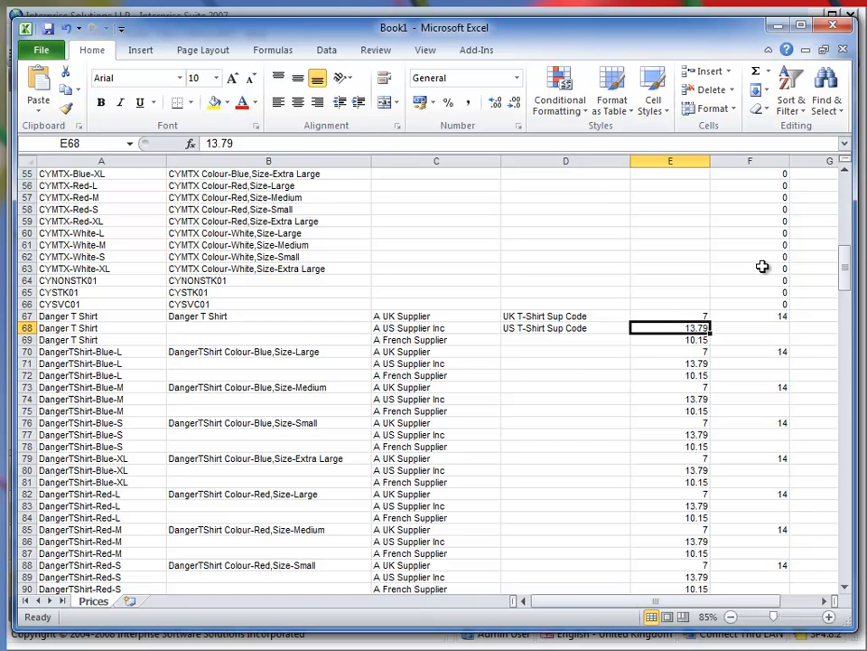
{"action": "type", "text": "50"}
{"action": "key", "text": "Up"}
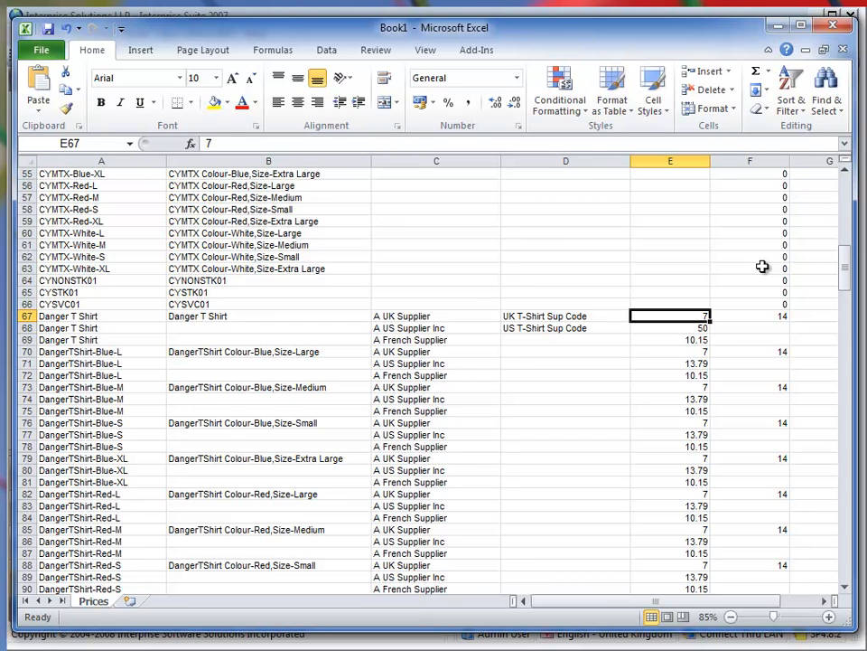
{"action": "type", "text": "8"}
Set the Danger T Shirt's wholesale price to 16 in F67 and select its retail price cell G67.
{"action": "key", "text": "Right"}
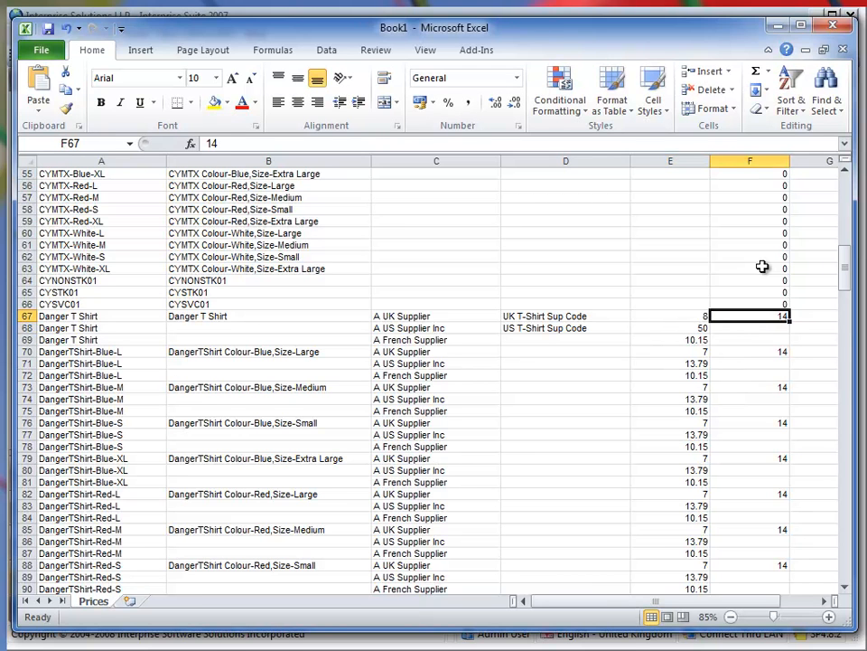
{"action": "type", "text": "16"}
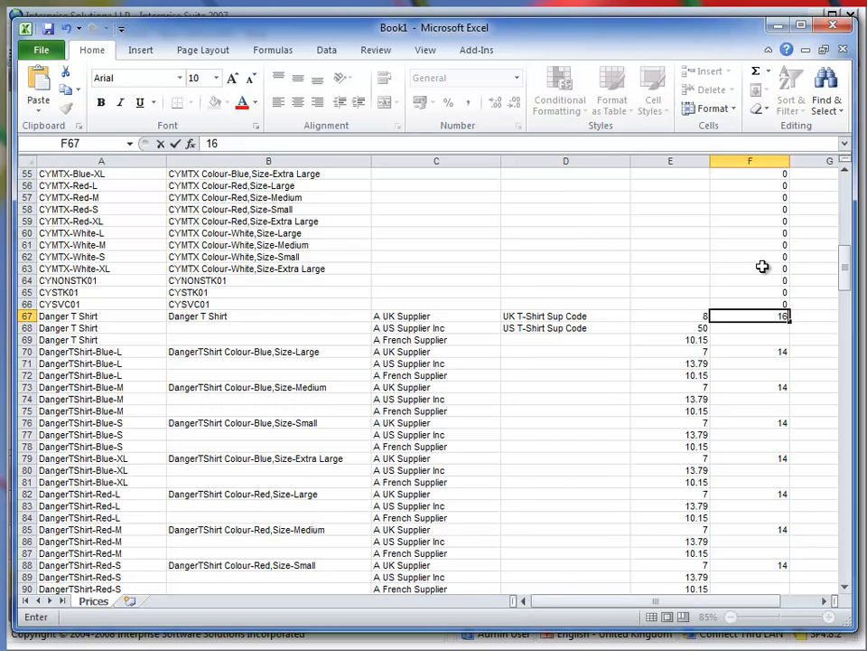
{"action": "key", "text": "Return"}
{"action": "key", "text": "Right"}
{"action": "key", "text": "Up"}
{"action": "key", "text": "Right"}
{"action": "key", "text": "Left"}
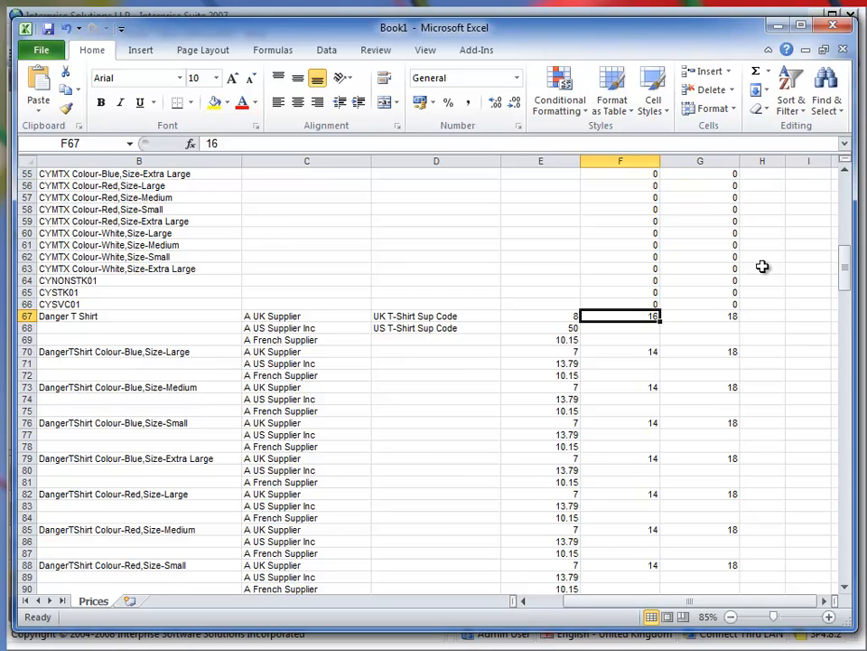
{"action": "key", "text": "Right"}
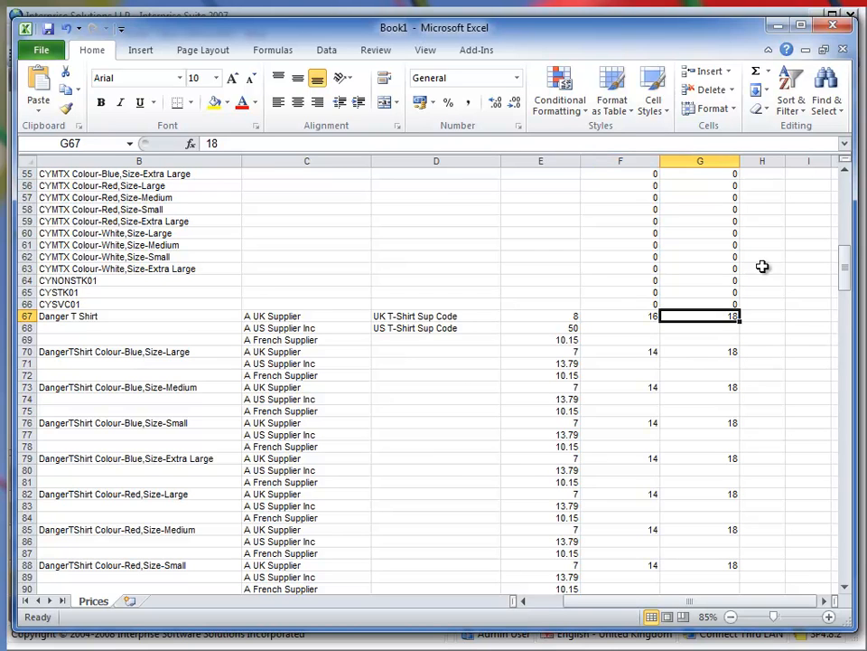
Set the Danger T Shirt's retail price to 20 in G67.
{"action": "type", "text": "20"}
{"action": "key", "text": "Return"}
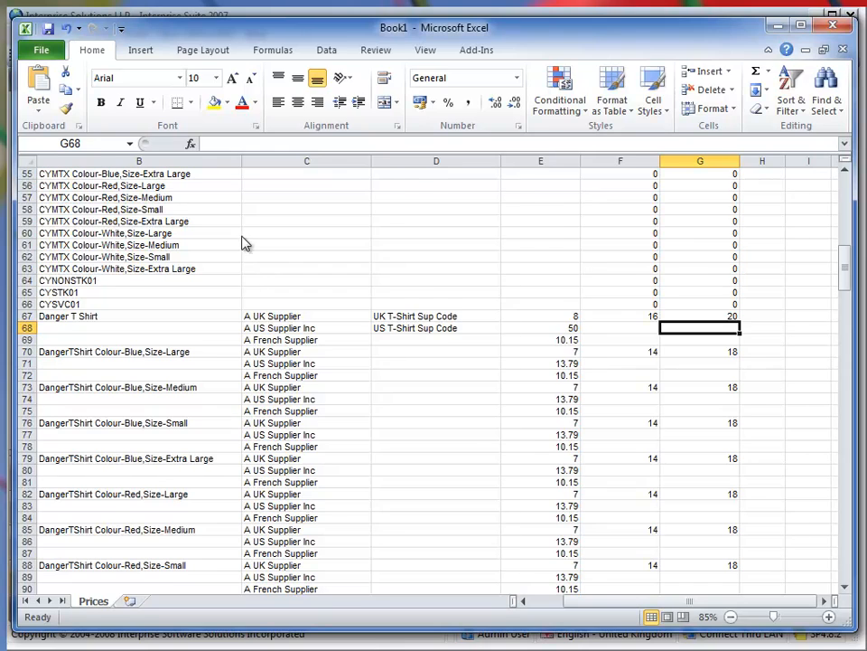
{"action": "key", "text": "alt+Tab"}
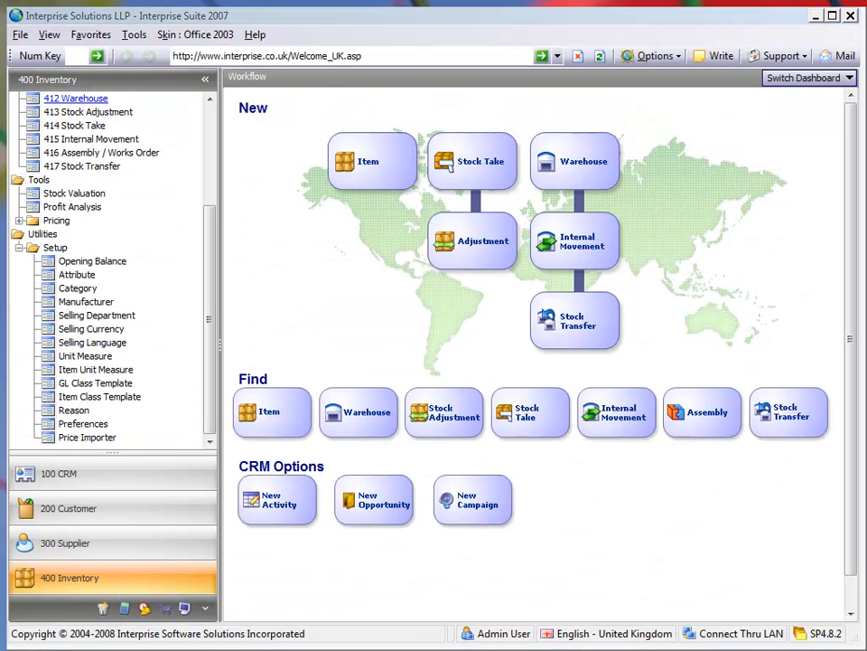
{"action": "key", "text": "alt+Tab"}
Save the workbook in the PriceImportExport folder as an Excel 97-2003 Workbook named "USD and UK Supplier import.xls".
{"action": "left_click", "coordinate": [233, 430]}
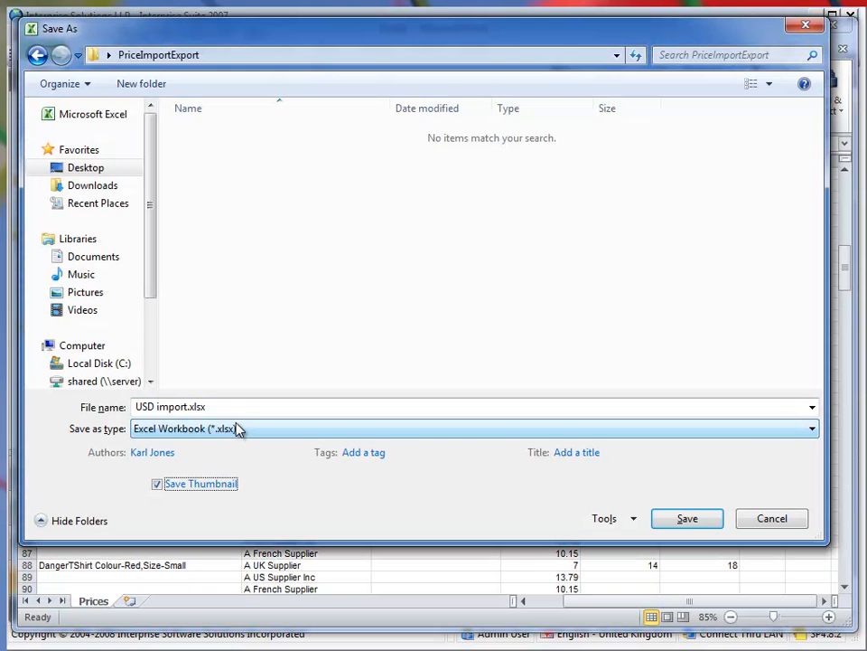
{"action": "left_click", "coordinate": [232, 483]}
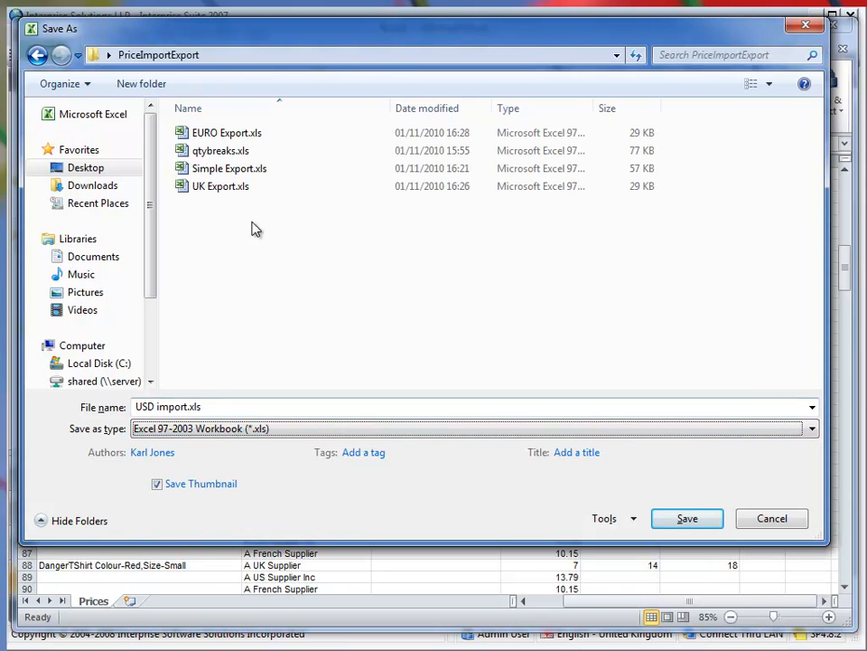
{"action": "left_click", "coordinate": [275, 209]}
{"action": "left_click", "coordinate": [189, 407]}
{"action": "key", "text": "Left"}
{"action": "key", "text": "Right"}
{"action": "key", "text": "Right"}
{"action": "key", "text": "Right"}
{"action": "key", "text": "Right"}
{"action": "type", "text": "and UK"}
{"action": "type", "text": " Supplier"}
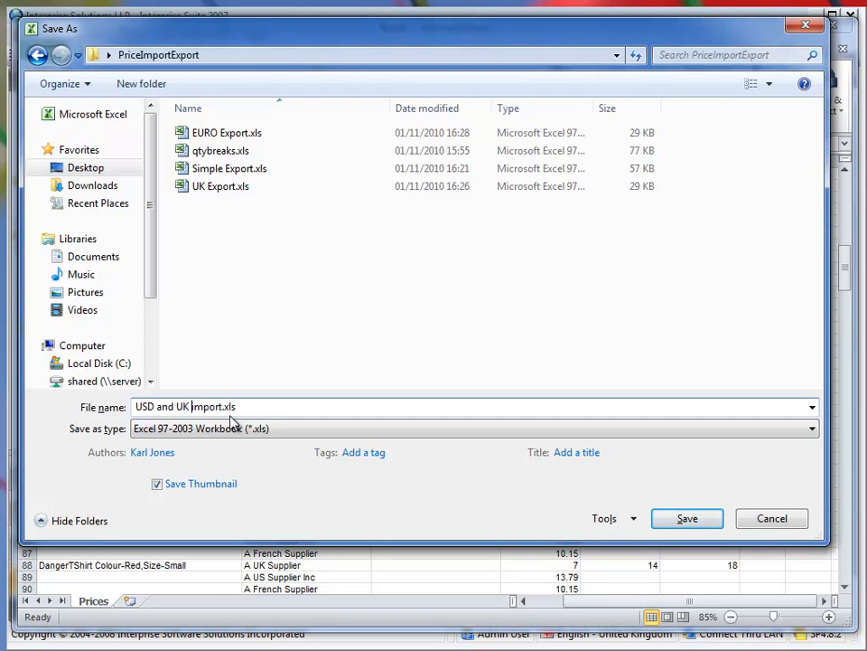
{"action": "left_click", "coordinate": [699, 523]}
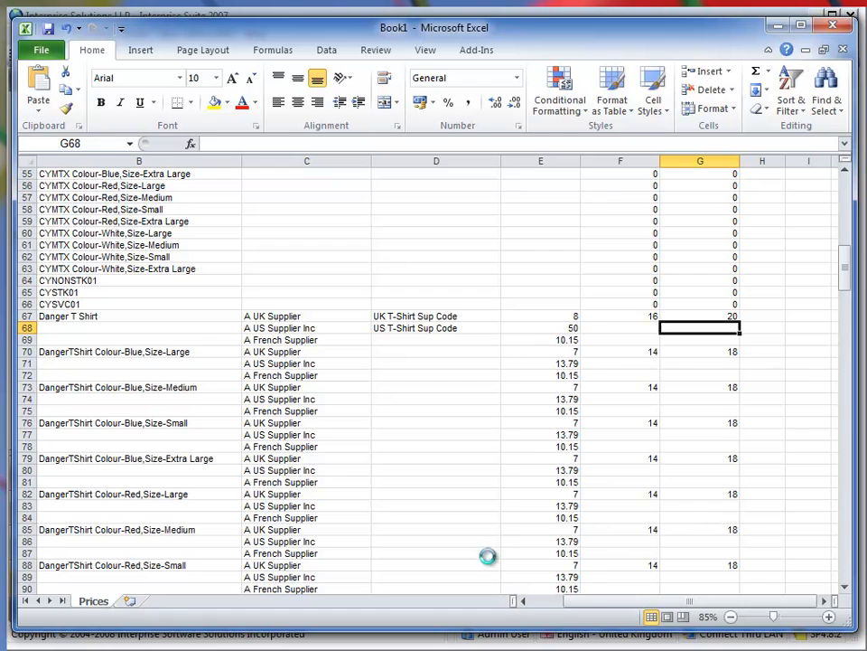
Close the workbook and import "USD and UK Supplier import.xls" through Interprise Suite's Price Importer with United Kingdom Pounds as the currency.
{"action": "left_click", "coordinate": [841, 48]}
{"action": "left_click", "coordinate": [783, 28]}
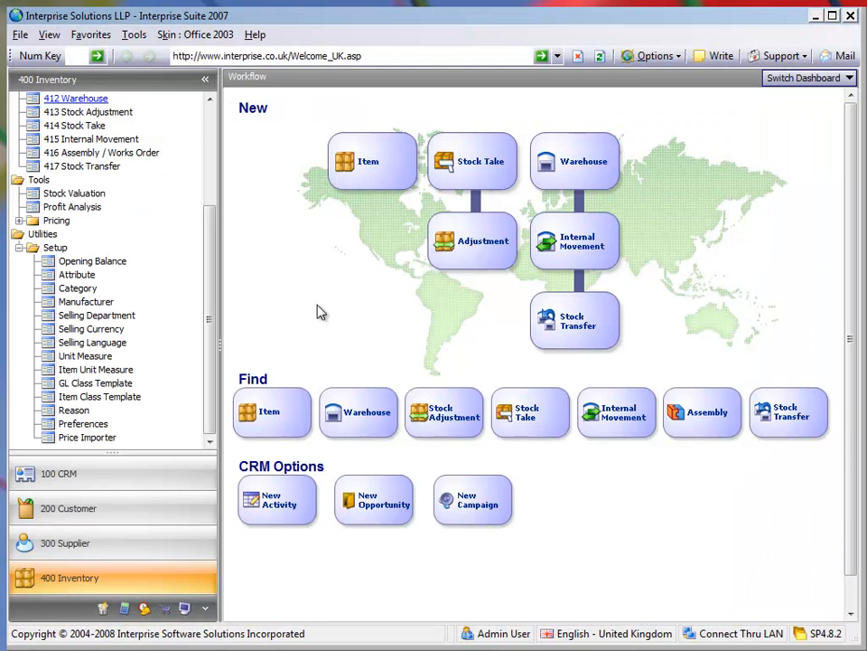
{"action": "left_click", "coordinate": [87, 437]}
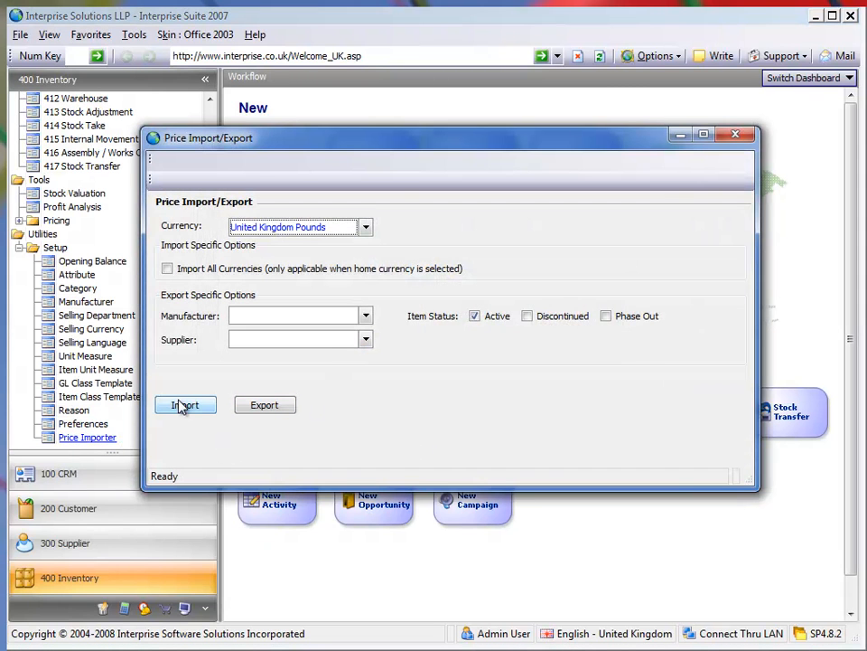
{"action": "left_click", "coordinate": [181, 406]}
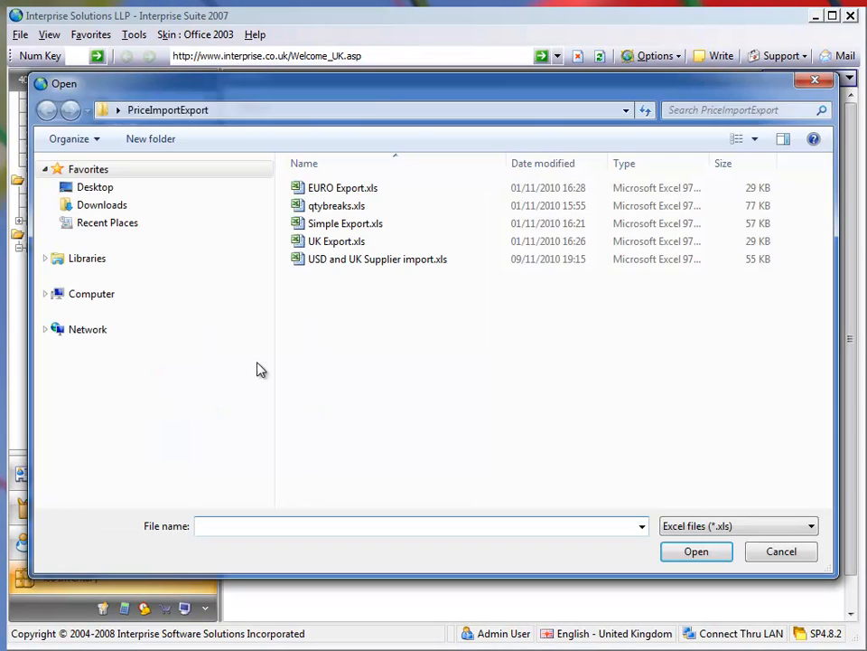
{"action": "double_click", "coordinate": [362, 262]}
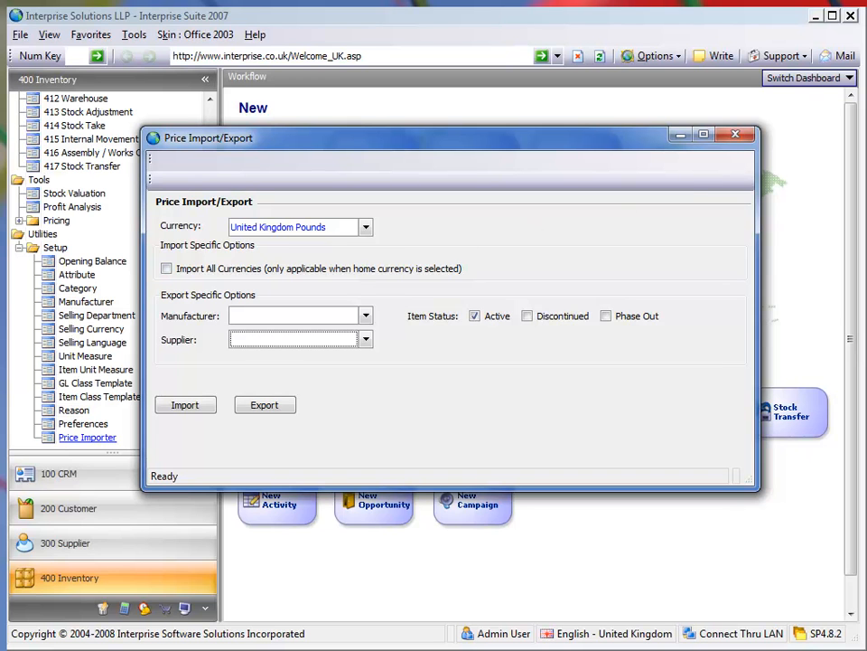
{"action": "left_click", "coordinate": [734, 135]}
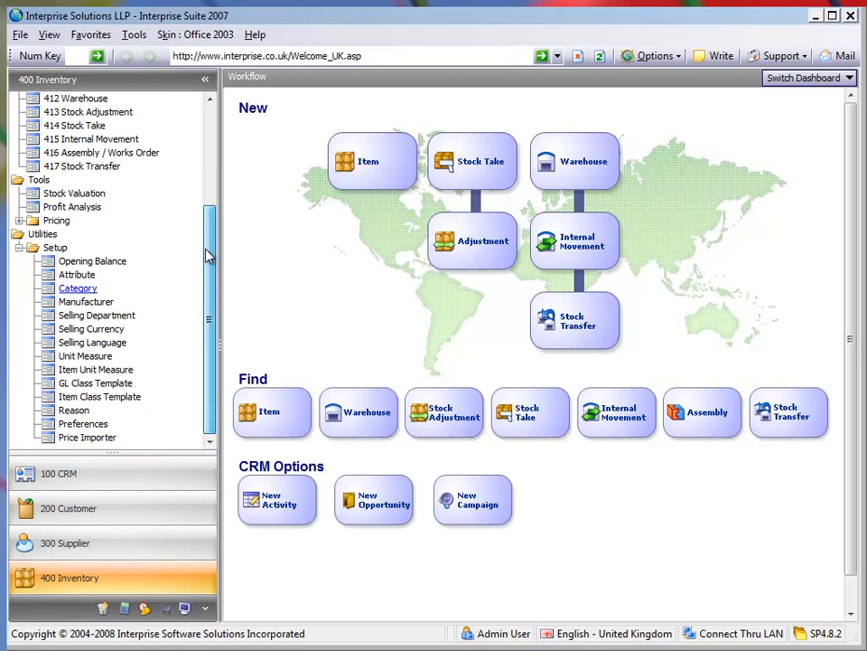
Search the inventory items for "shirt" and open the Danger T Shirt matrix group record.
{"action": "scroll", "coordinate": [136, 213], "scroll_direction": "up", "scroll_amount": 4}
{"action": "left_click", "coordinate": [70, 247]}
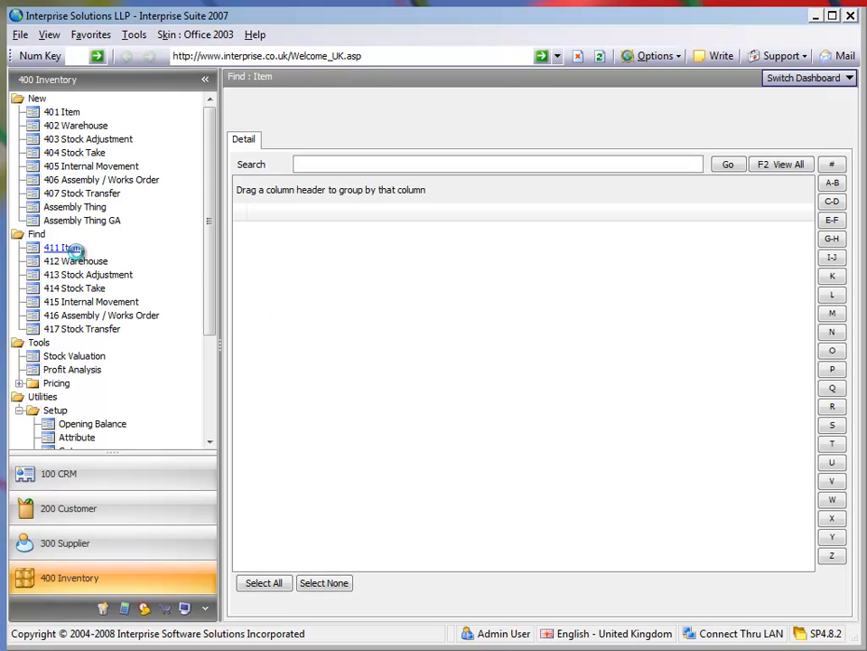
{"action": "left_click", "coordinate": [335, 163]}
{"action": "type", "text": "shirt"}
{"action": "key", "text": "Return"}
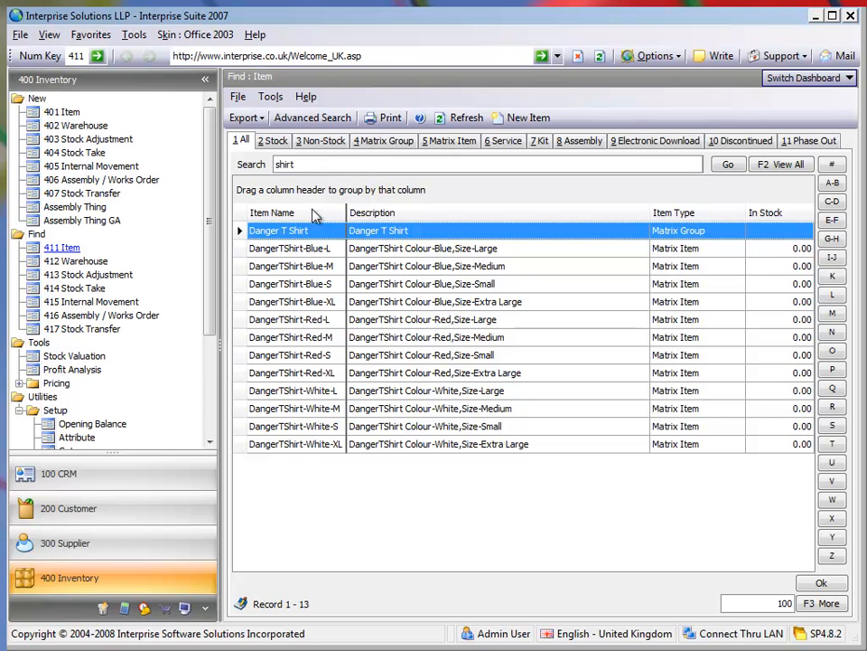
{"action": "double_click", "coordinate": [301, 231]}
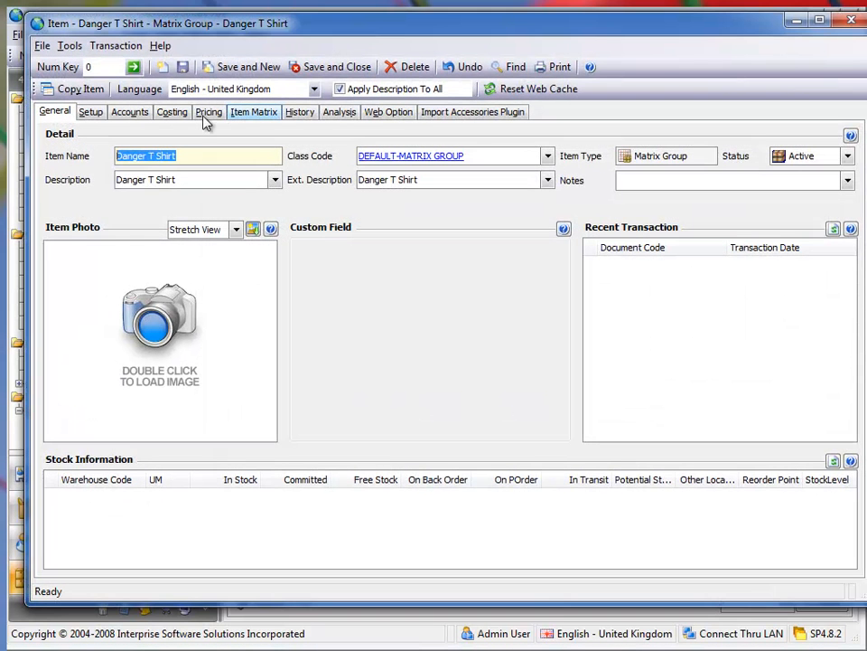
Check the Danger T Shirt's supplier part codes, supplier cost prices and wholesale and retail prices, and close the record.
{"action": "left_click", "coordinate": [172, 113]}
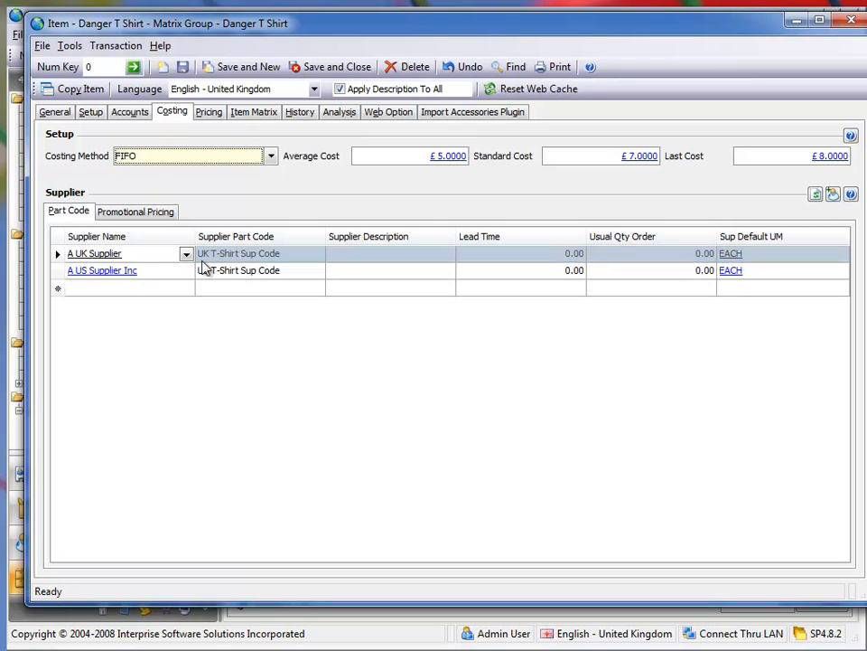
{"action": "left_click", "coordinate": [140, 215]}
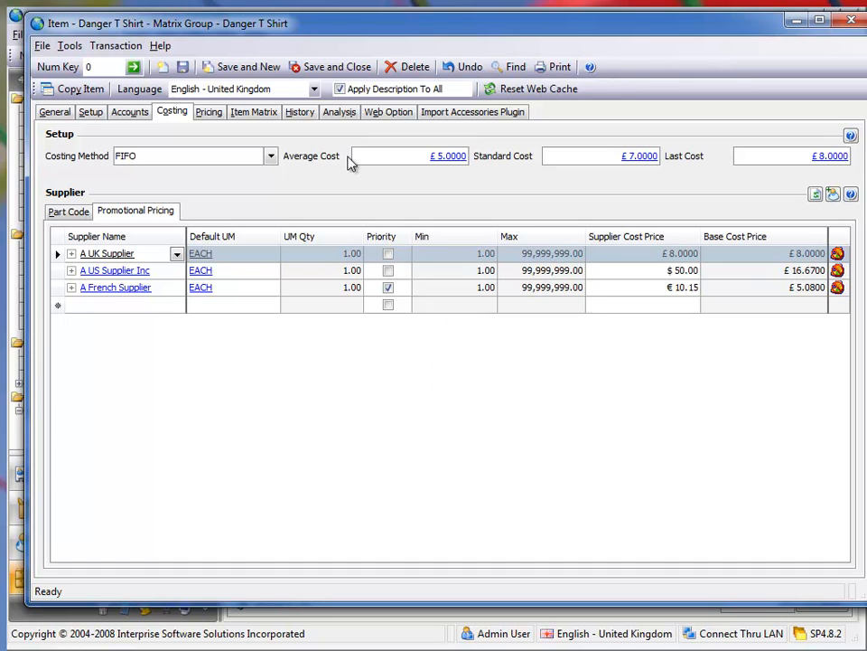
{"action": "left_click", "coordinate": [210, 112]}
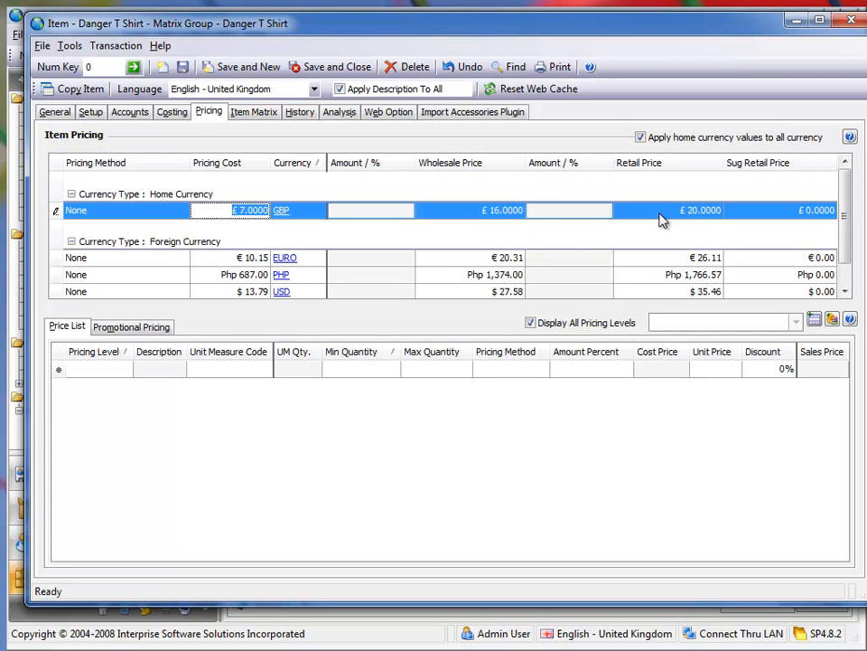
{"action": "left_click", "coordinate": [849, 22]}
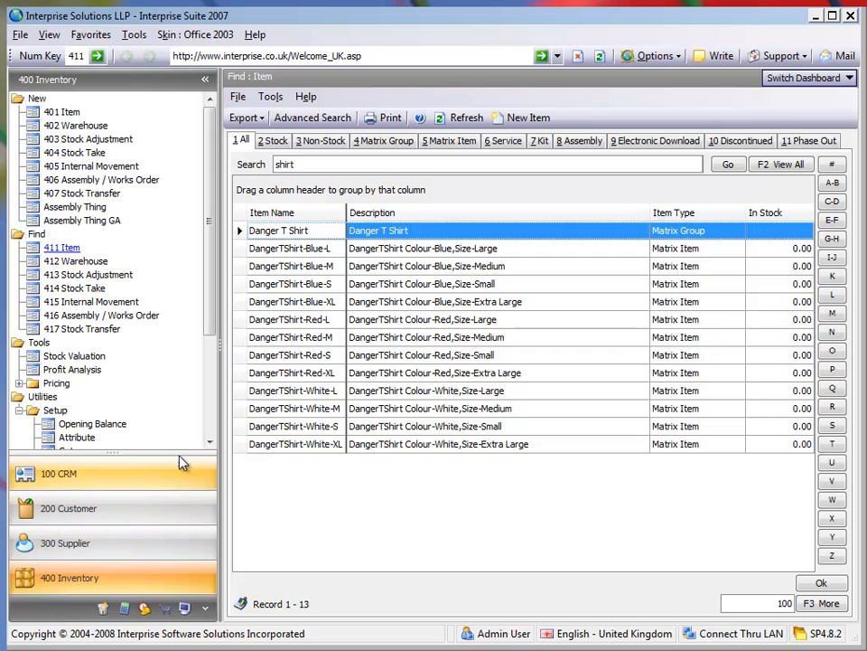
Export the United Kingdom Pounds prices of active items for A UK Supplier from the Price Importer to Excel.
{"action": "scroll", "coordinate": [206, 425], "scroll_direction": "down", "scroll_amount": 4}
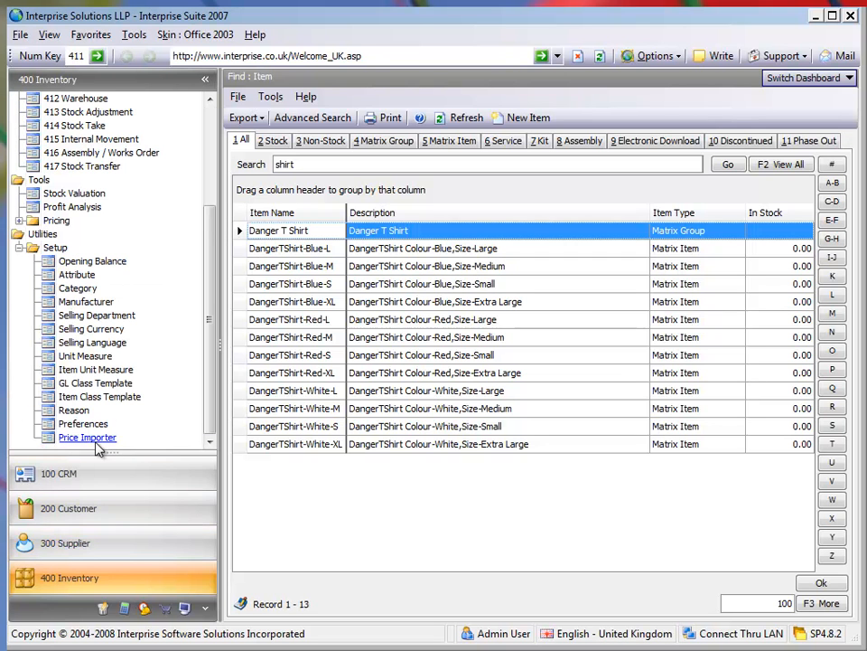
{"action": "left_click", "coordinate": [91, 441]}
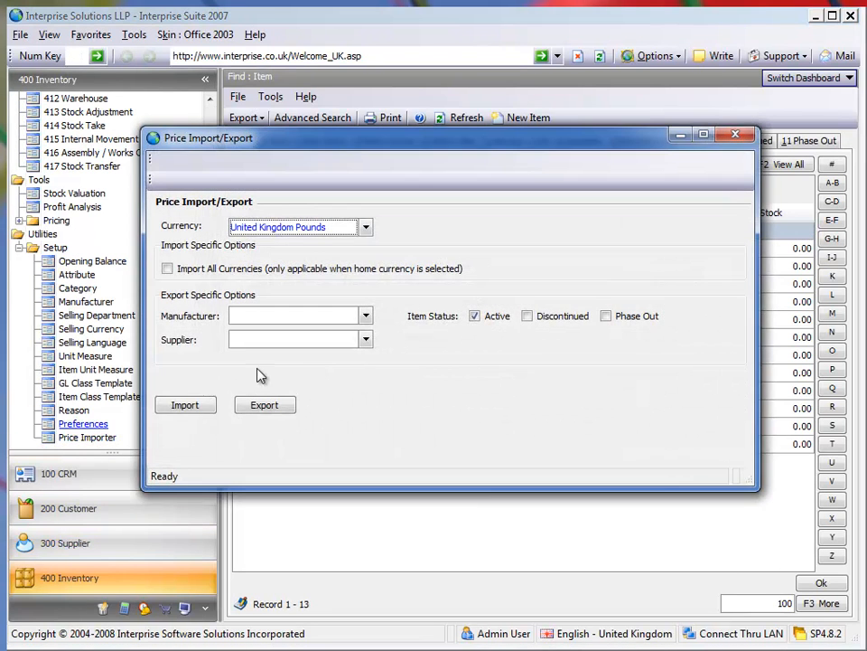
{"action": "left_click", "coordinate": [363, 338]}
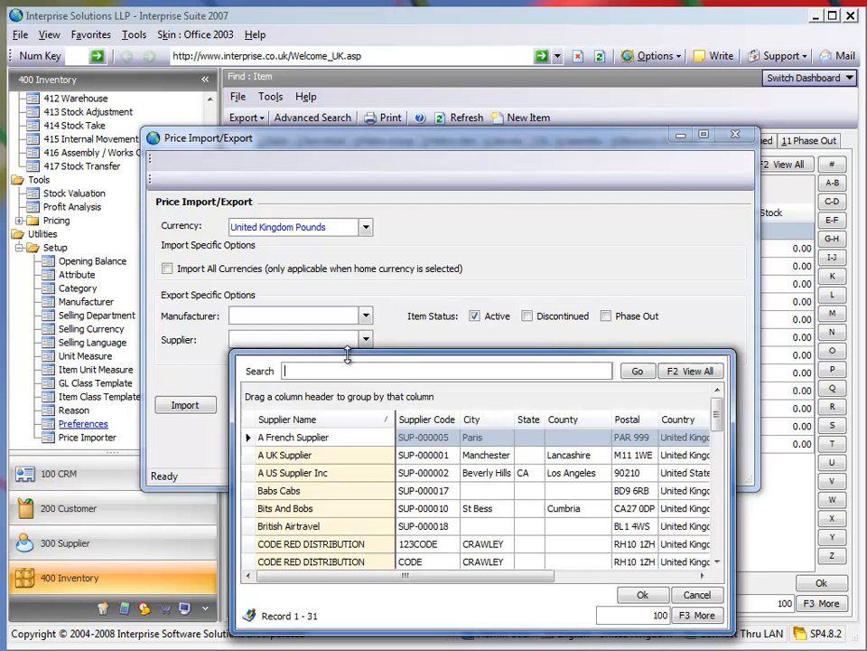
{"action": "double_click", "coordinate": [278, 458]}
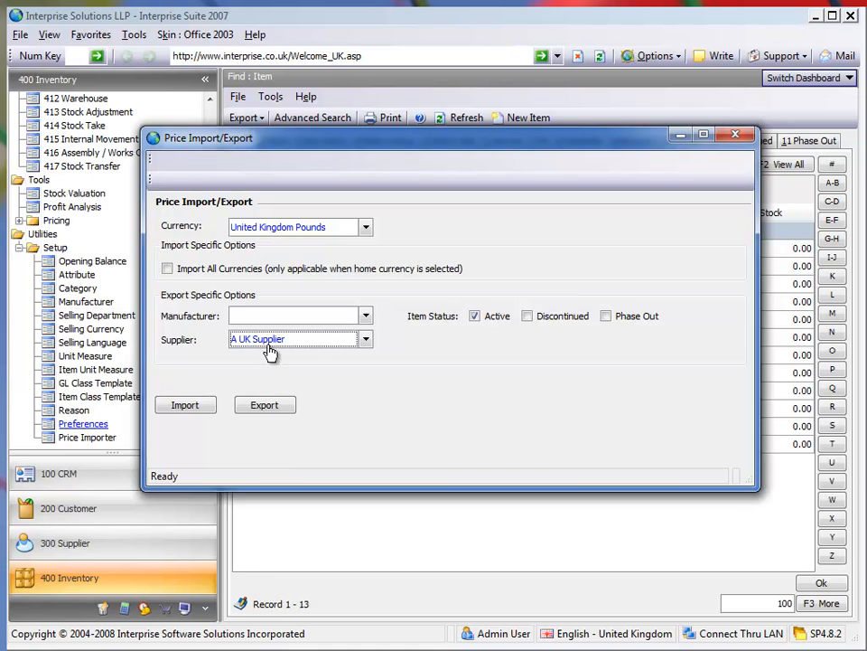
{"action": "left_click", "coordinate": [265, 409]}
{"action": "left_click", "coordinate": [391, 564]}
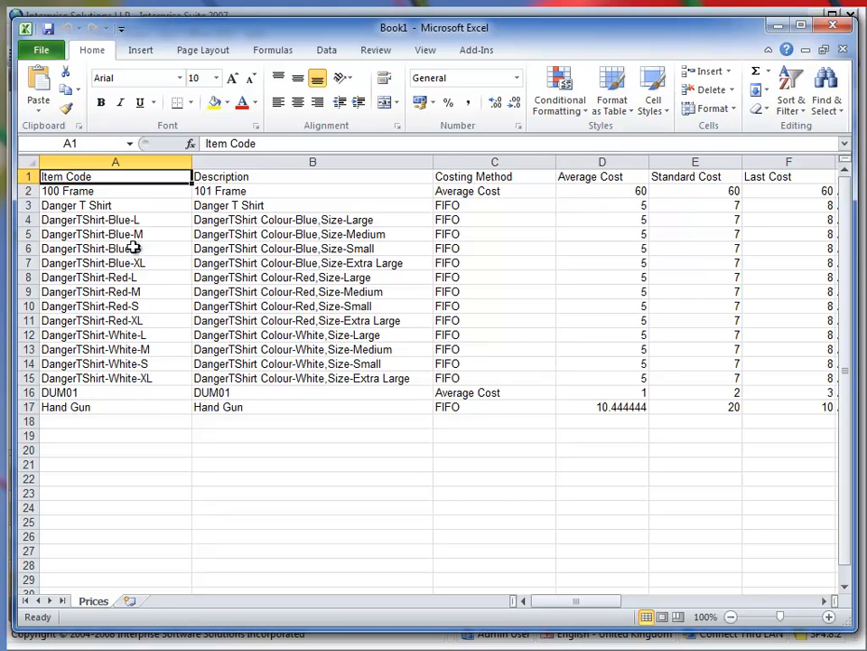
Change the 100 Frame's supplier part code in H2 to "FRAME101abc".
{"action": "left_click_drag", "start_coordinate": [588, 604], "coordinate": [645, 610]}
{"action": "left_click", "coordinate": [442, 190]}
{"action": "double_click", "coordinate": [443, 189]}
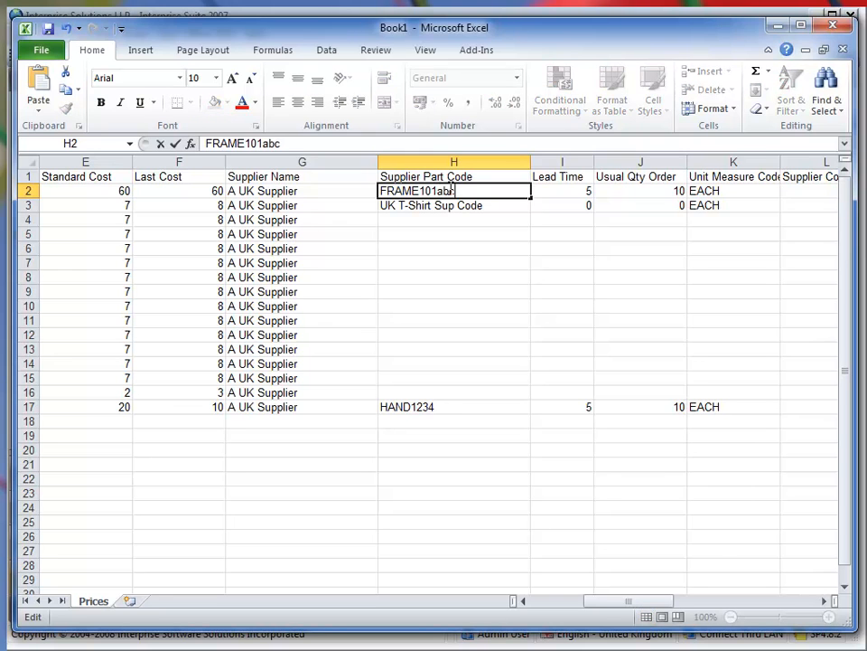
{"action": "key", "text": "Return"}
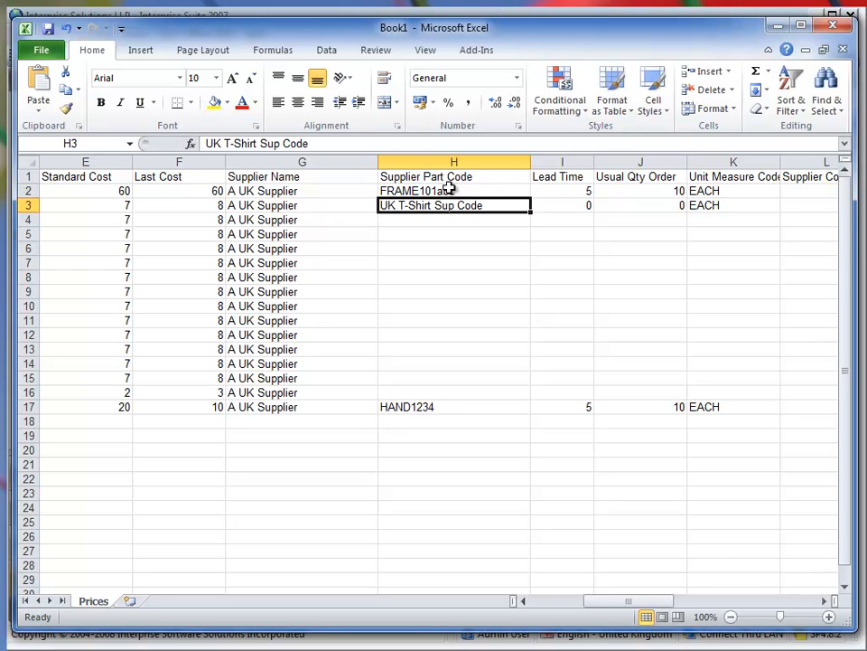
Set the Hand Gun's supplier part code to "HAND12345678" in H17 and its lead time to 6 in I17.
{"action": "left_click", "coordinate": [452, 408]}
{"action": "double_click", "coordinate": [453, 408]}
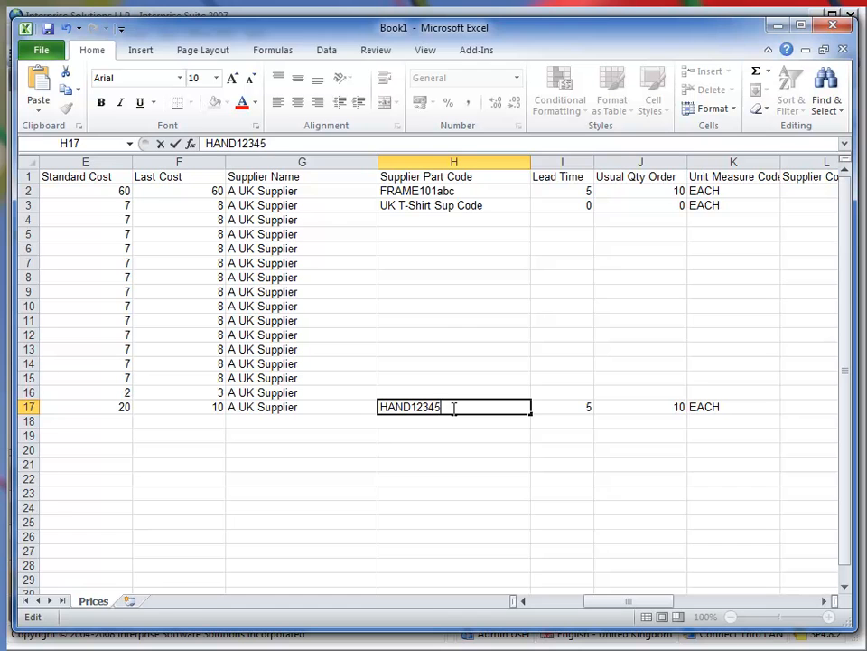
{"action": "type", "text": "5678"}
{"action": "key", "text": "Tab"}
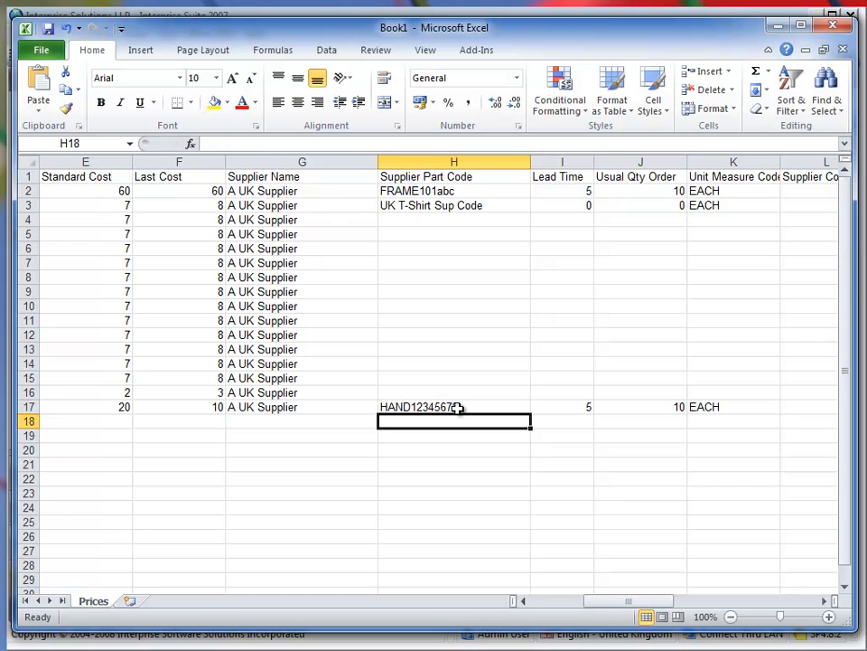
{"action": "type", "text": "6"}
Enter a lead time of 5 for the Danger T Shirt and its variants in cells I3 to I9.
{"action": "key", "text": "Up"}
{"action": "key", "text": "Up"}
{"action": "key", "text": "Up"}
{"action": "key", "text": "Up"}
{"action": "key", "text": "Up"}
{"action": "key", "text": "Up"}
{"action": "key", "text": "Up"}
{"action": "key", "text": "Up"}
{"action": "key", "text": "Up"}
{"action": "key", "text": "Up"}
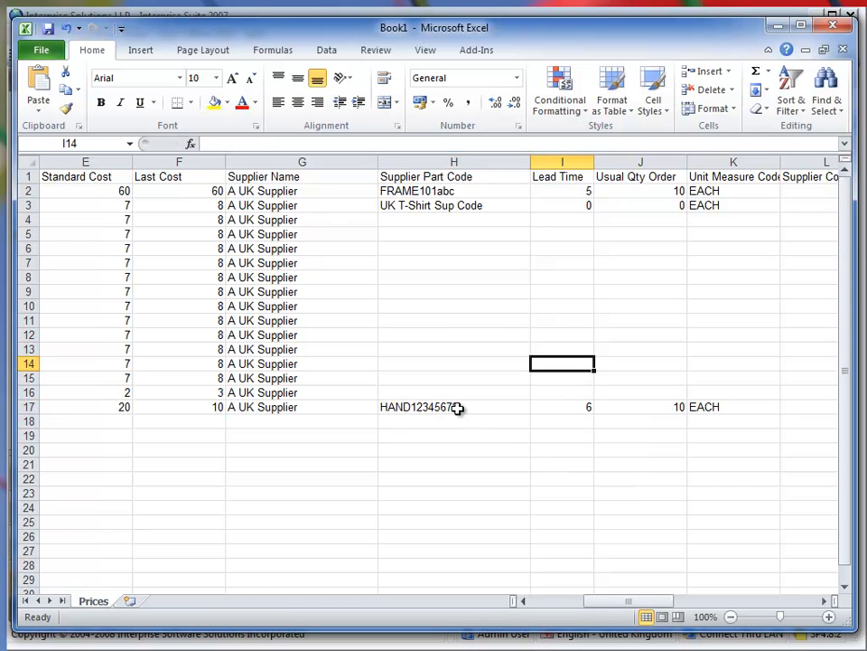
{"action": "key", "text": "Up"}
{"action": "key", "text": "Up"}
{"action": "key", "text": "Up"}
{"action": "type", "text": "5 5 5 5 5 5"}
{"action": "key", "text": "Up"}
{"action": "key", "text": "Up"}
{"action": "key", "text": "Up"}
{"action": "key", "text": "Up"}
{"action": "key", "text": "Up"}
{"action": "key", "text": "Up"}
{"action": "key", "text": "Up"}
{"action": "type", "text": "5"}
{"action": "key", "text": "Up"}
{"action": "key", "text": "Right"}
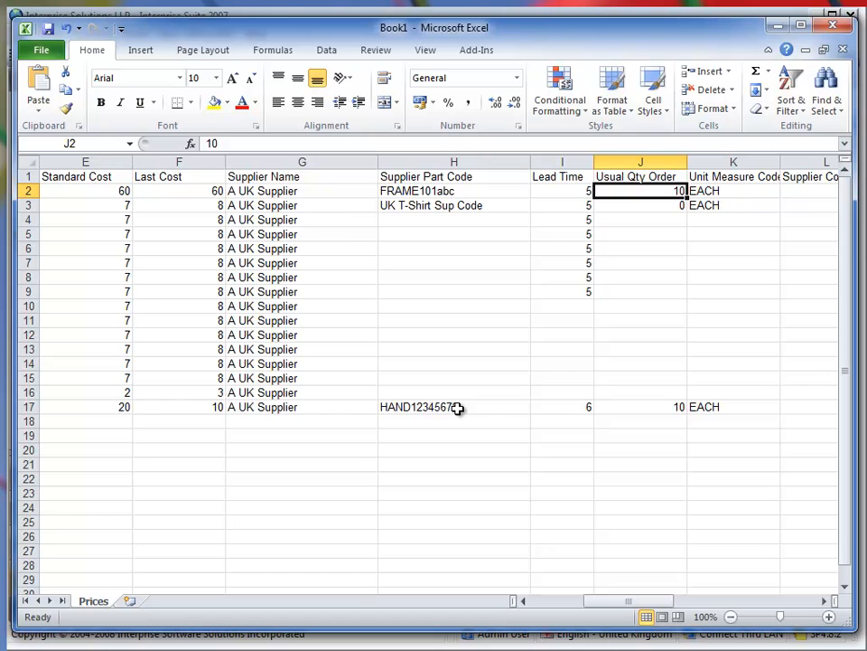
Set the 100 Frame's usual order quantity to 20 in J2 and its supplier cost price to 100 in L2.
{"action": "type", "text": "20"}
{"action": "key", "text": "Right"}
{"action": "key", "text": "Right"}
{"action": "key", "text": "Right"}
{"action": "key", "text": "Left"}
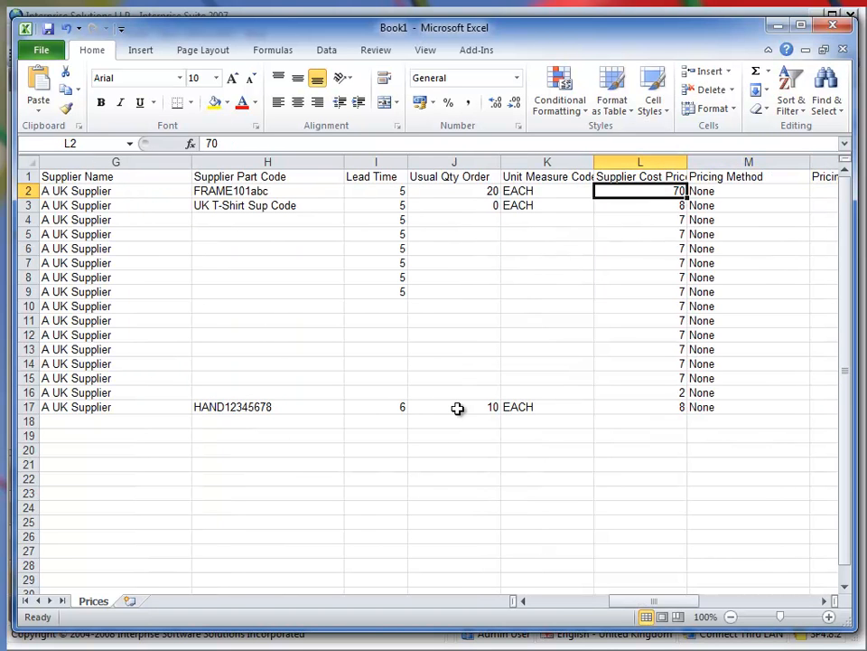
{"action": "type", "text": "100"}
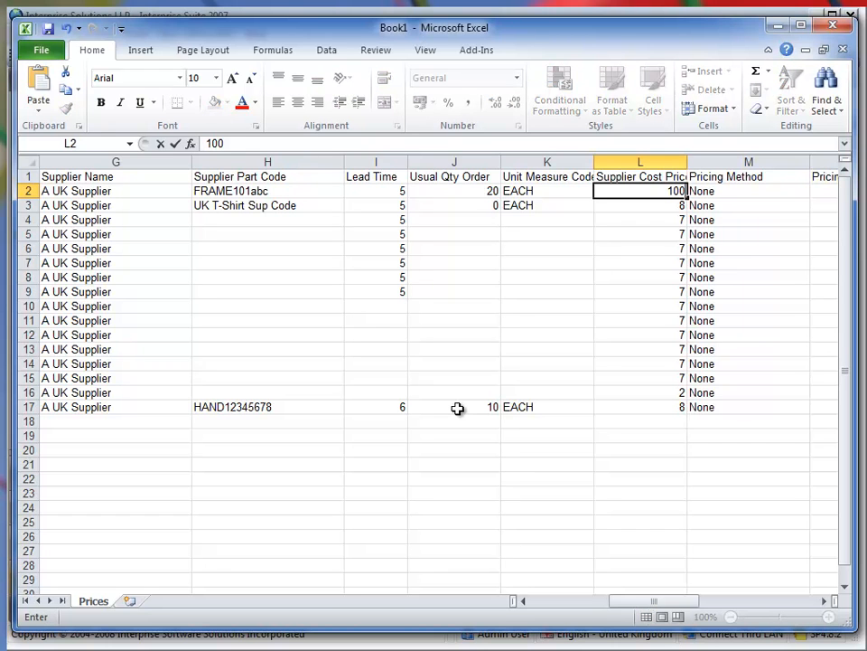
{"action": "key", "text": "Return"}
Examine the pricing method, wholesale, retail and promotional pricing columns along row 2, return to the item code, and switch to Interprise Suite.
{"action": "key", "text": "Up"}
{"action": "key", "text": "Right"}
{"action": "key", "text": "Right"}
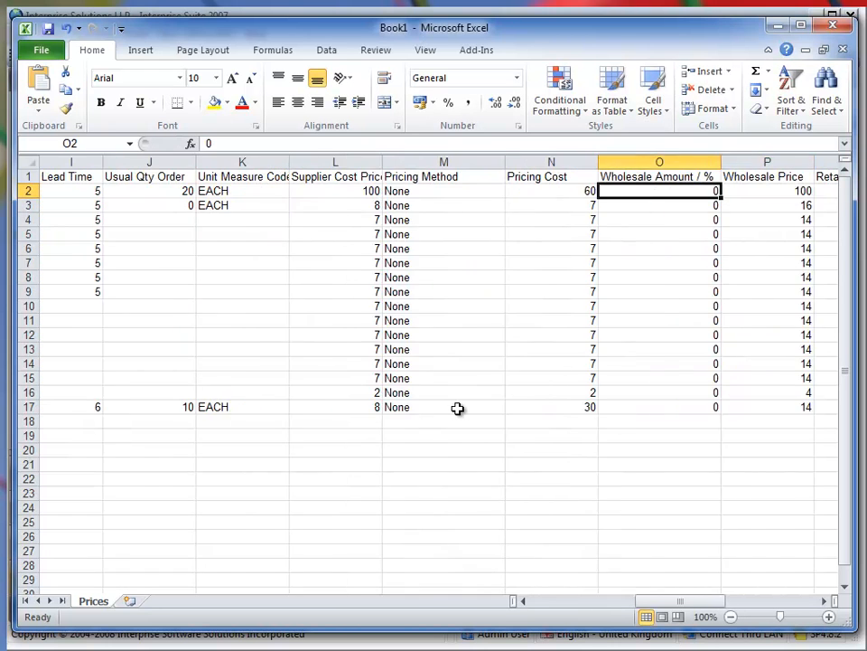
{"action": "key", "text": "Right"}
{"action": "key", "text": "Right"}
{"action": "key", "text": "Right"}
{"action": "key", "text": "Right"}
{"action": "key", "text": "Left"}
{"action": "key", "text": "Left"}
{"action": "key", "text": "Right"}
{"action": "key", "text": "Right"}
{"action": "key", "text": "Right"}
{"action": "key", "text": "Right"}
{"action": "key", "text": "Right"}
{"action": "key", "text": "Left"}
{"action": "key", "text": "Left"}
{"action": "key", "text": "Right"}
{"action": "key", "text": "Right"}
{"action": "key", "text": "Right"}
{"action": "key", "text": "Right"}
{"action": "key", "text": "Left"}
{"action": "key", "text": "Left"}
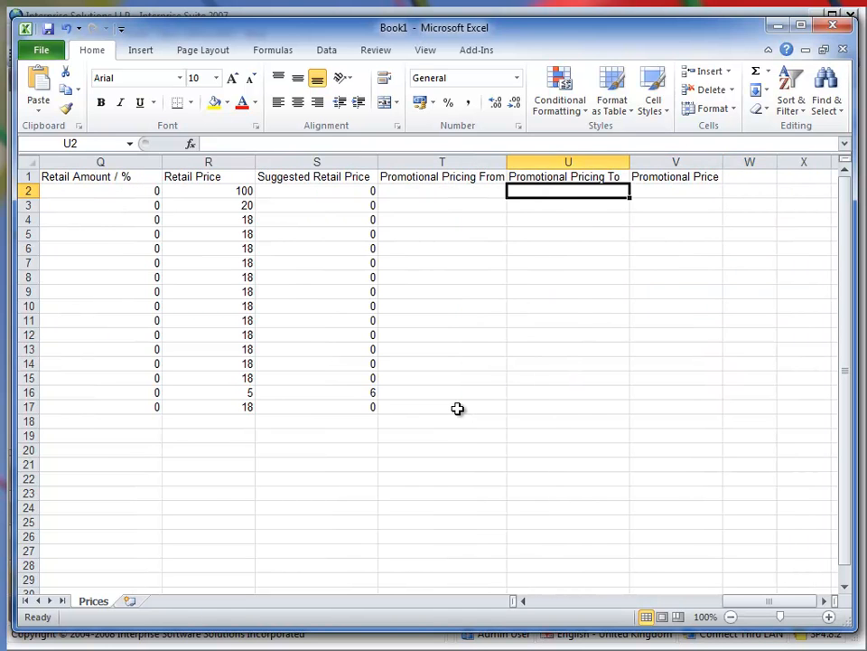
{"action": "key", "text": "Left"}
{"action": "key", "text": "Left"}
{"action": "key", "text": "Left"}
{"action": "key", "text": "Left"}
{"action": "key", "text": "Left"}
{"action": "key", "text": "Left"}
{"action": "key", "text": "Home"}
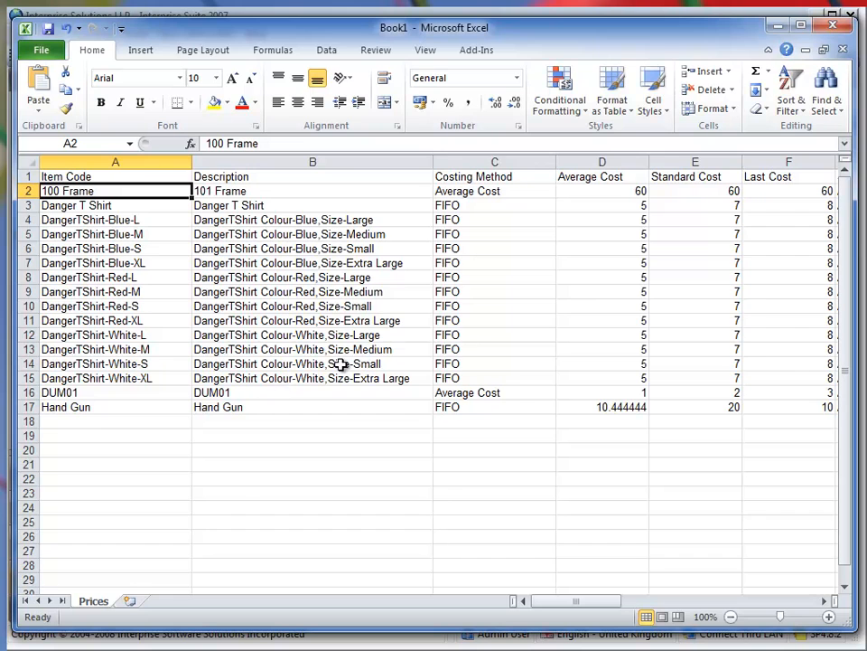
{"action": "key", "text": "alt+Tab"}
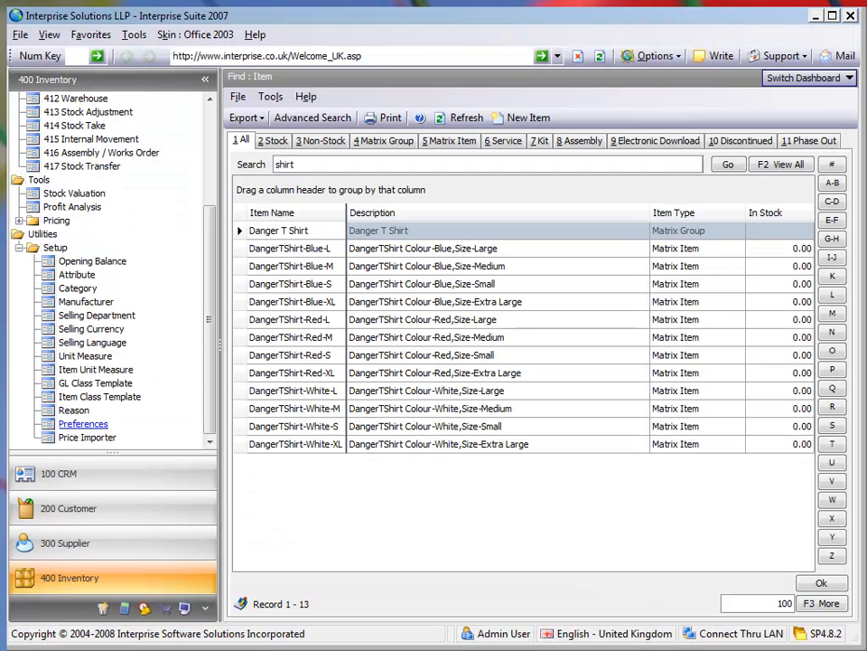
Switch to Excel, save the price workbook as UK Supplier Import in Excel 97-2003 Workbook format, and close it.
{"action": "left_click", "coordinate": [237, 643]}
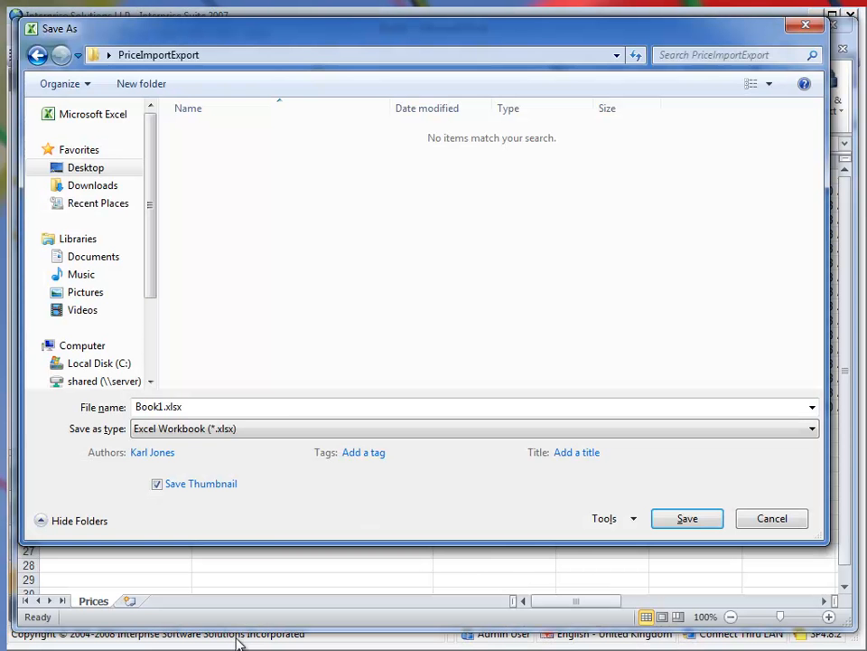
{"action": "left_click", "coordinate": [262, 431]}
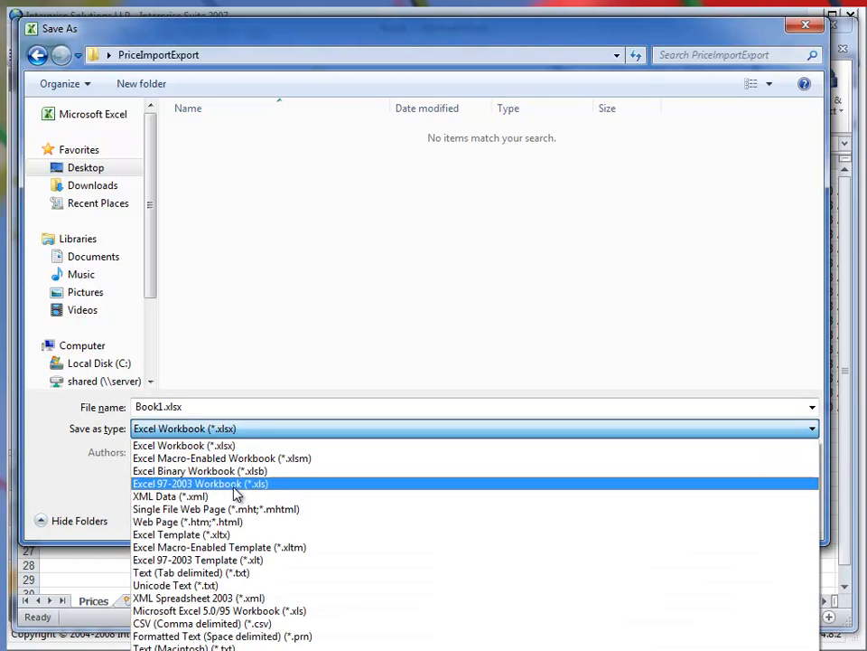
{"action": "left_click", "coordinate": [232, 485]}
{"action": "left_click", "coordinate": [201, 407]}
{"action": "key", "text": "Home"}
{"action": "key", "text": "Delete"}
{"action": "key", "text": "Delete"}
{"action": "key", "text": "Delete"}
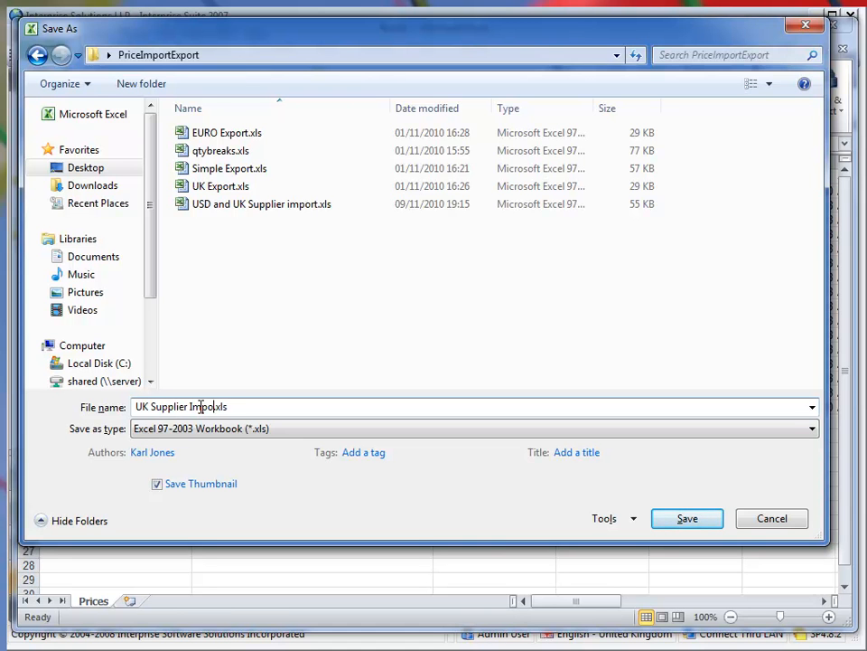
{"action": "key", "text": "Return"}
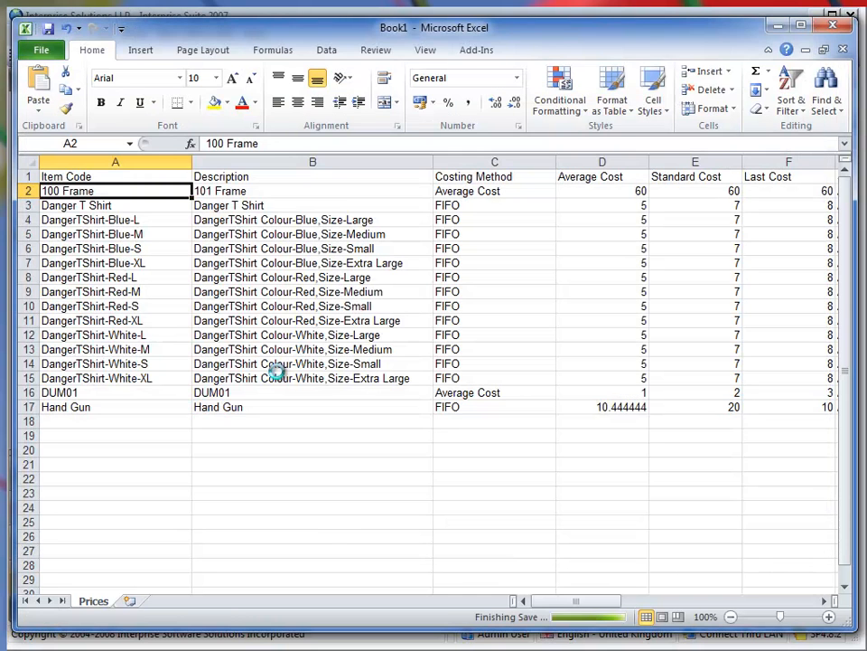
{"action": "left_click", "coordinate": [825, 52]}
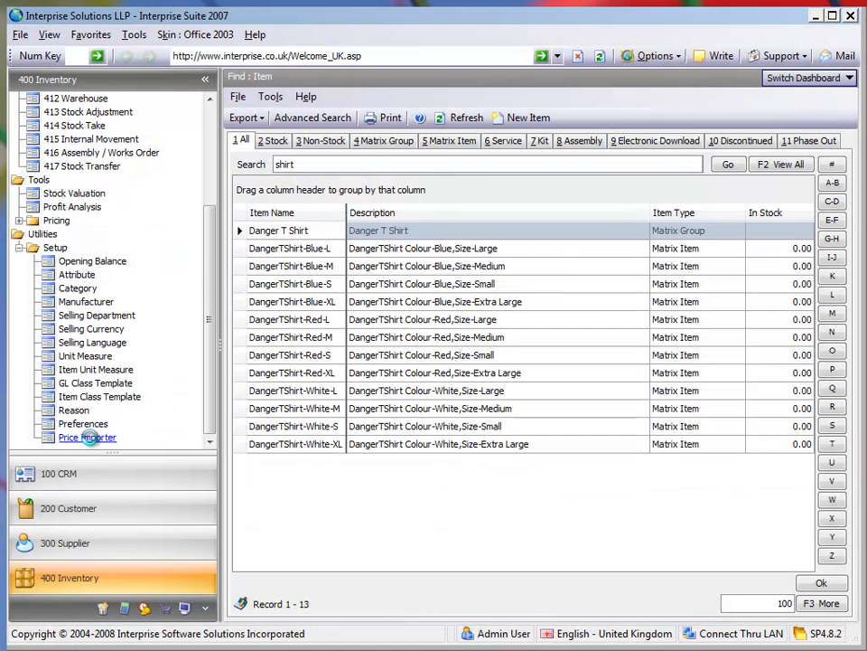
Import UK Supplier Import.xls with the Price Importer in Interprise Suite and close the import window.
{"action": "left_click", "coordinate": [67, 440]}
{"action": "left_click", "coordinate": [180, 408]}
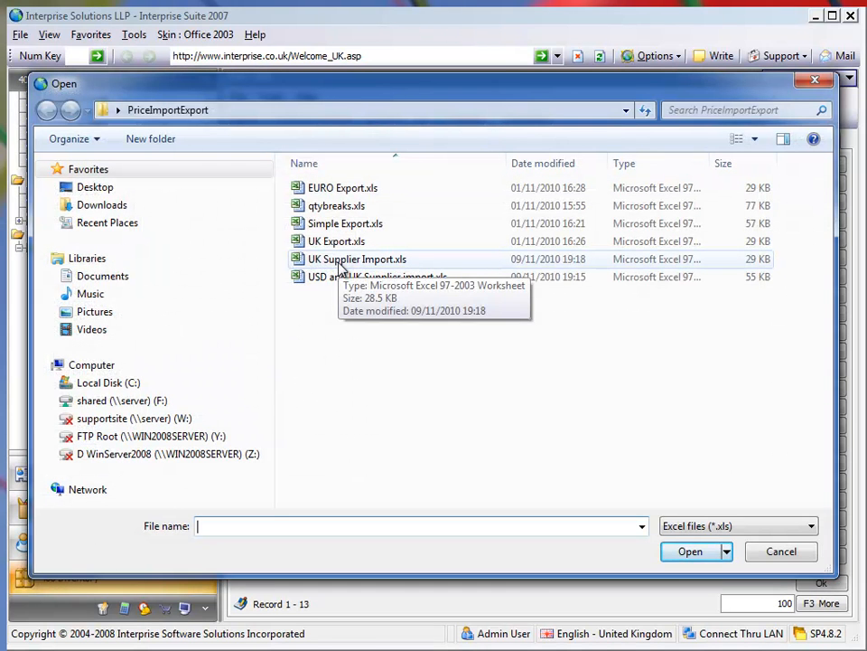
{"action": "double_click", "coordinate": [340, 264]}
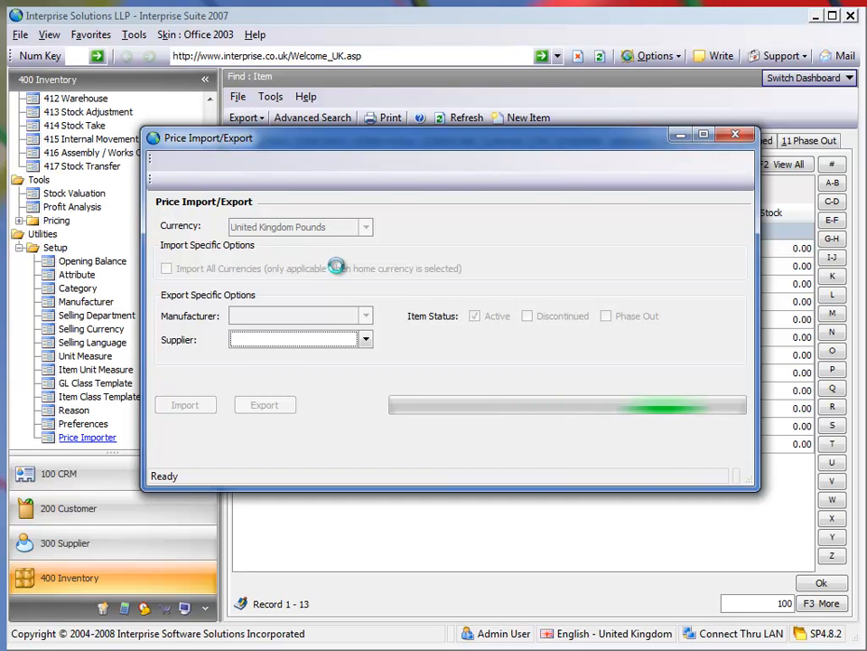
{"action": "left_click", "coordinate": [738, 139]}
Open the 100 Frame stock item, examine its supplier costing details and item pricing, and close the record.
{"action": "left_click_drag", "start_coordinate": [208, 328], "coordinate": [209, 209]}
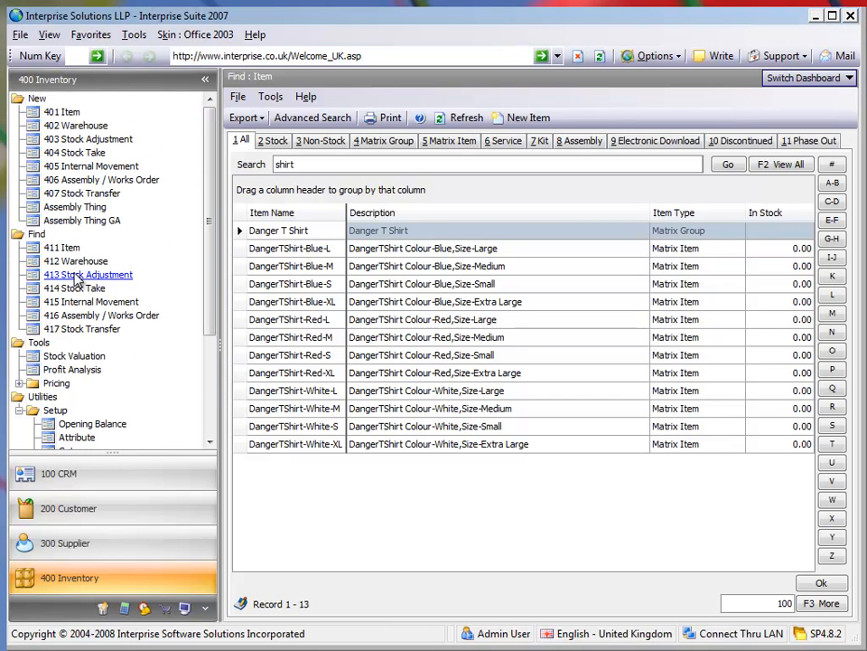
{"action": "left_click", "coordinate": [273, 140]}
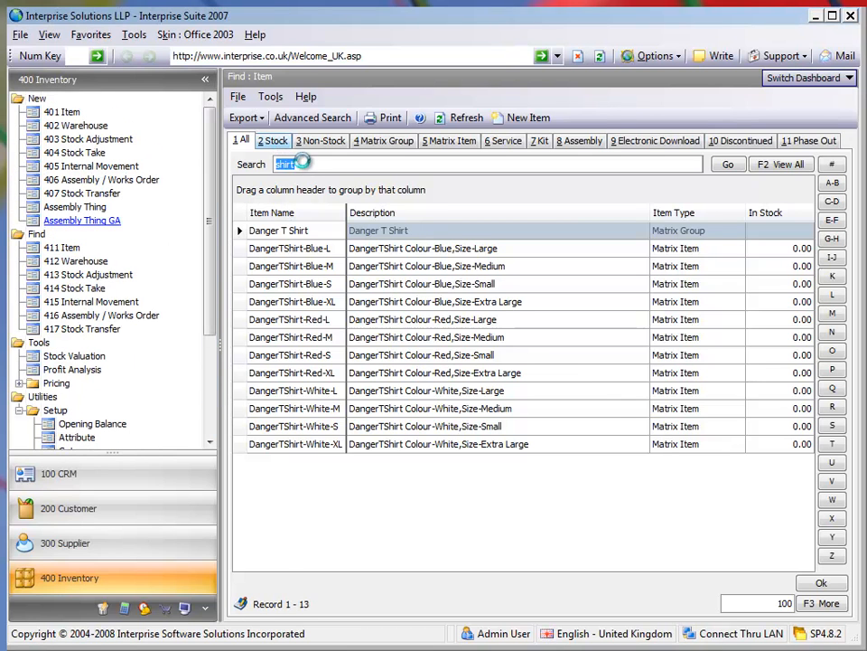
{"action": "left_click", "coordinate": [284, 231]}
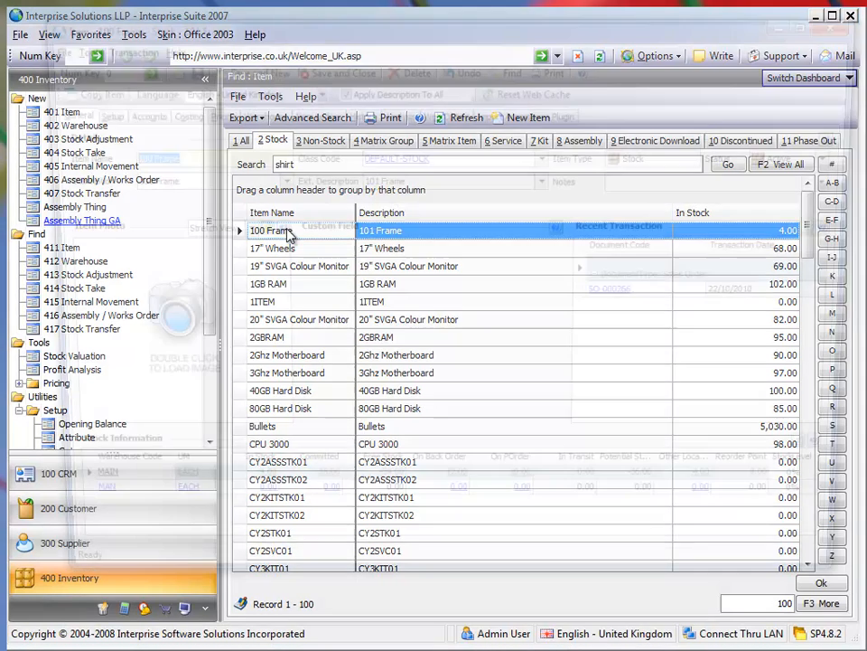
{"action": "double_click", "coordinate": [288, 231]}
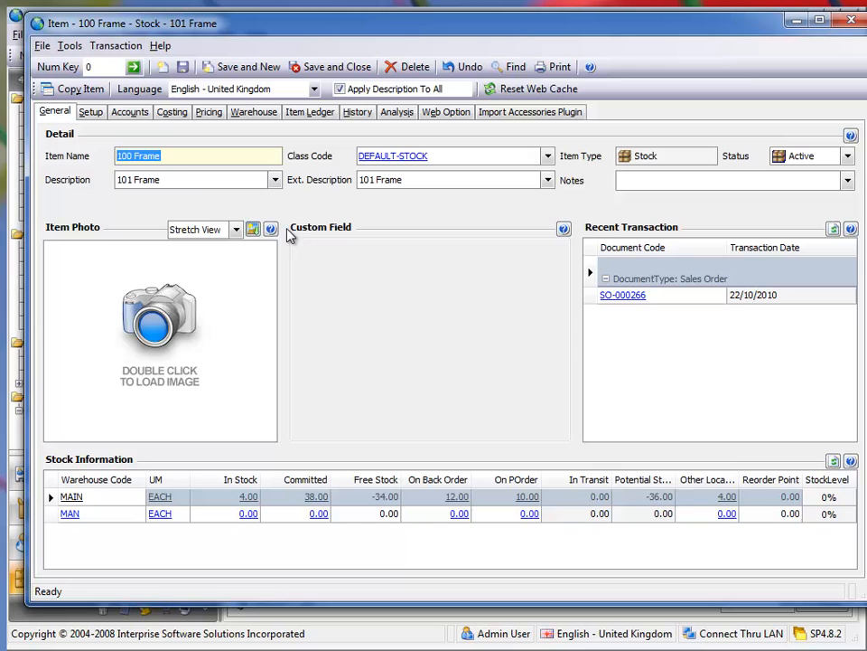
{"action": "left_click", "coordinate": [181, 112]}
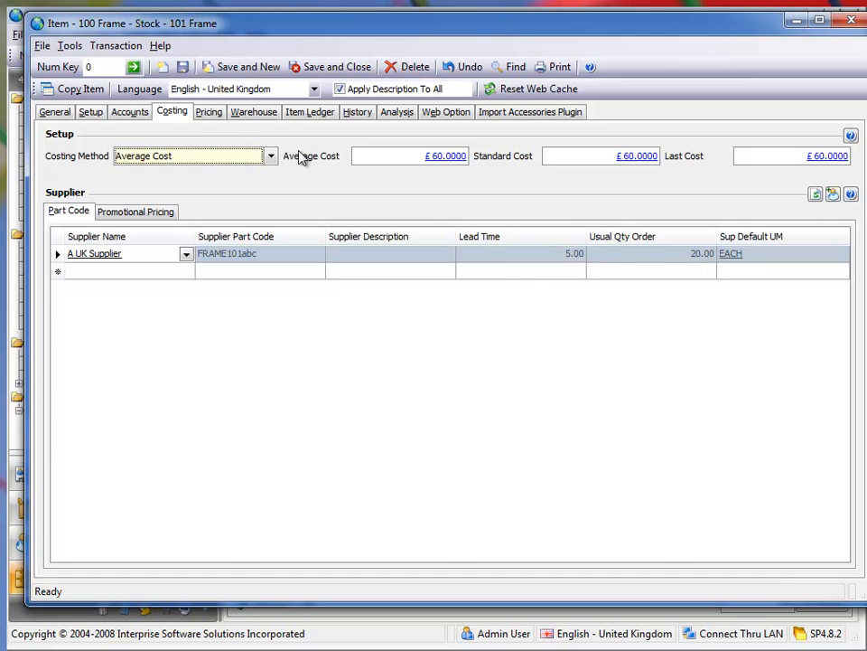
{"action": "left_click", "coordinate": [206, 113]}
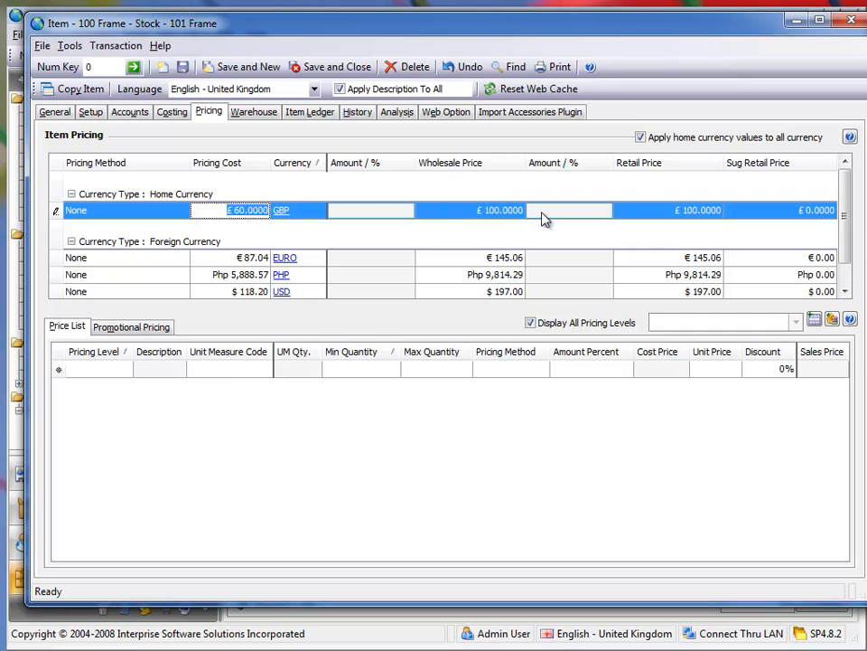
{"action": "left_click", "coordinate": [850, 19]}
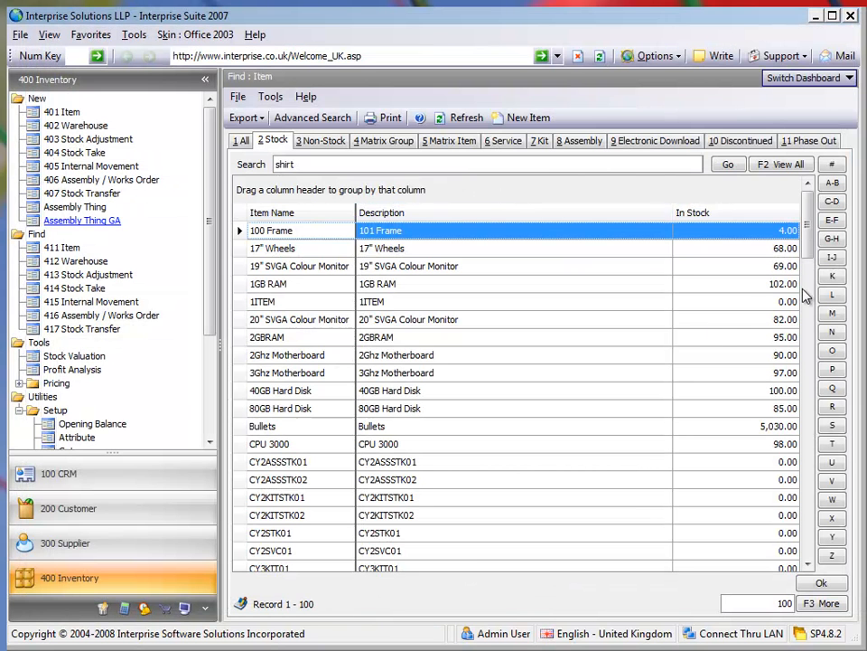
Open the Hand Gun stock item, examine its supplier costing and pricing details, and close the record.
{"action": "left_click", "coordinate": [807, 327]}
{"action": "left_click_drag", "start_coordinate": [807, 327], "coordinate": [800, 411]}
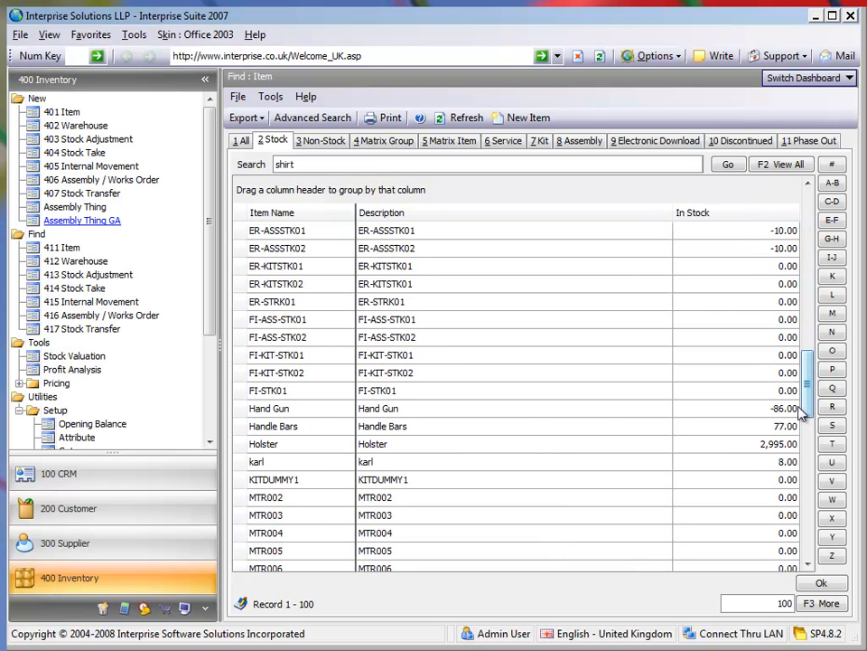
{"action": "double_click", "coordinate": [277, 410]}
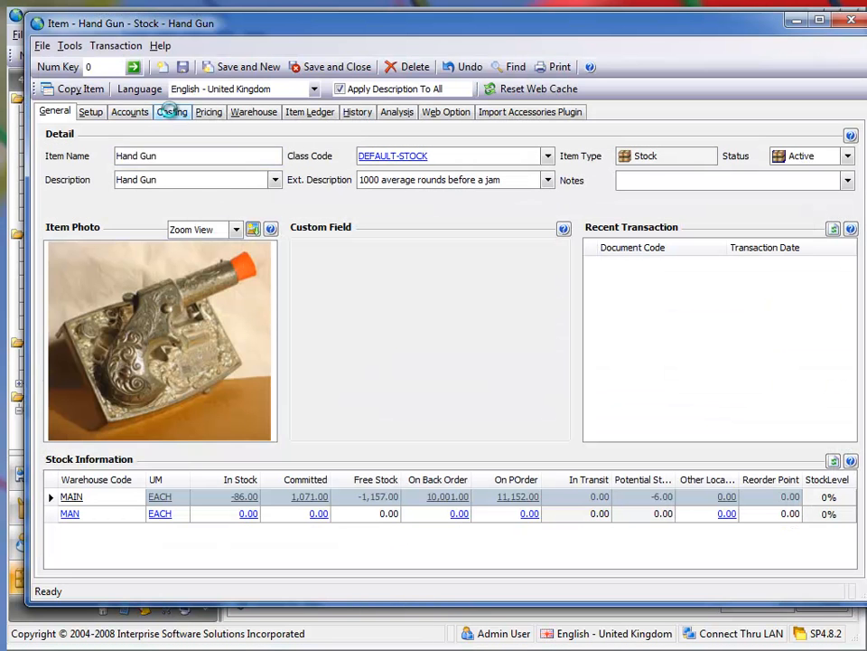
{"action": "left_click", "coordinate": [172, 112]}
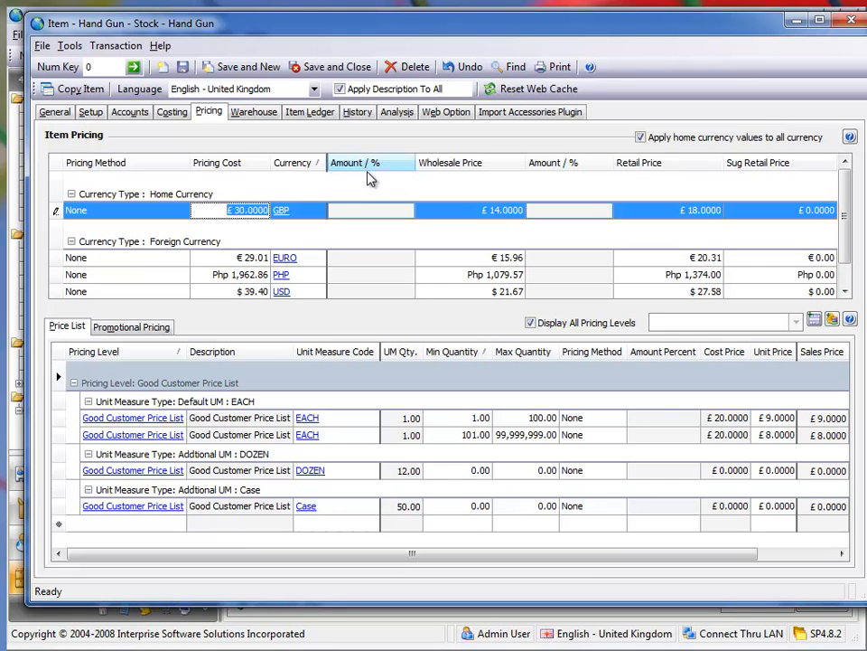
{"action": "left_click", "coordinate": [849, 27]}
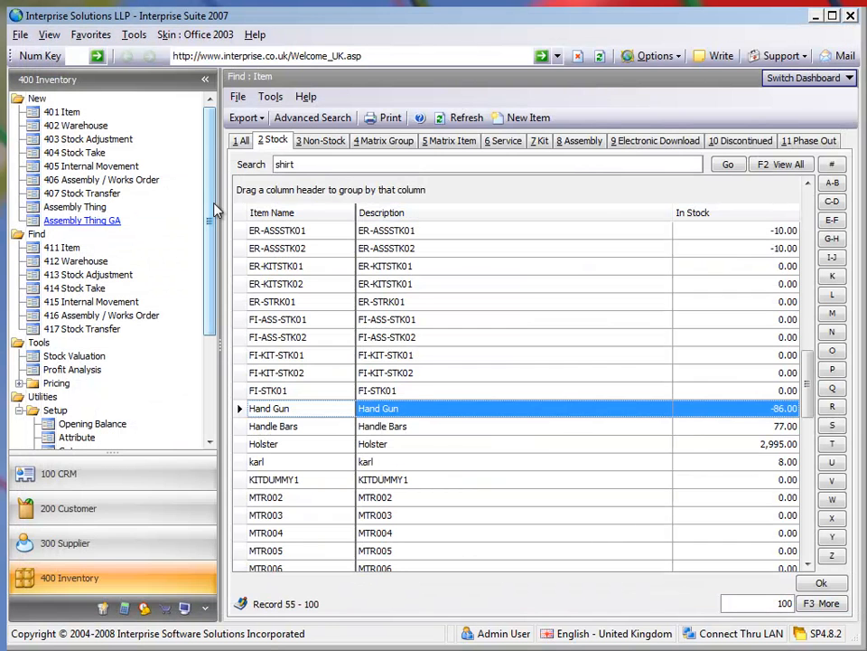
{"action": "left_click", "coordinate": [20, 35]}
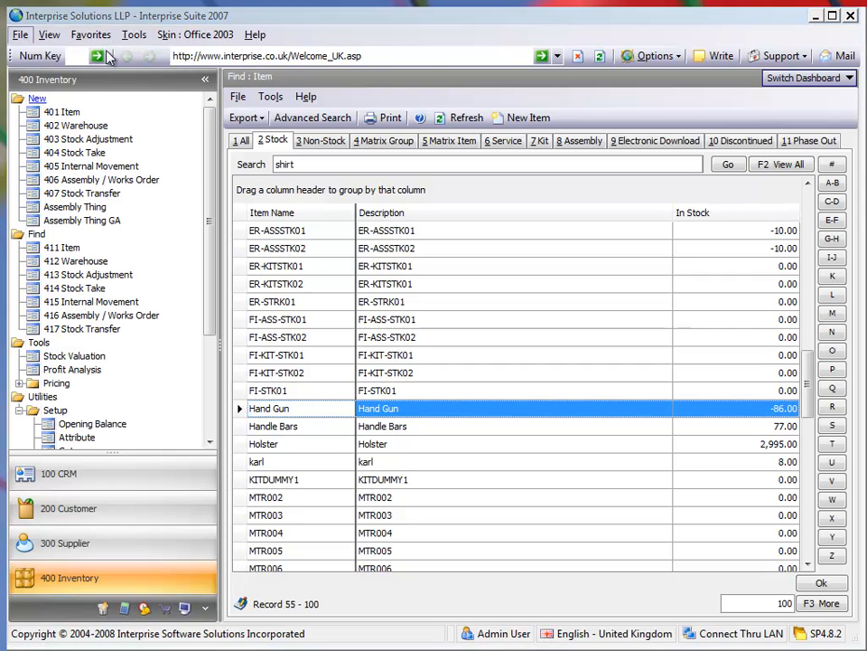